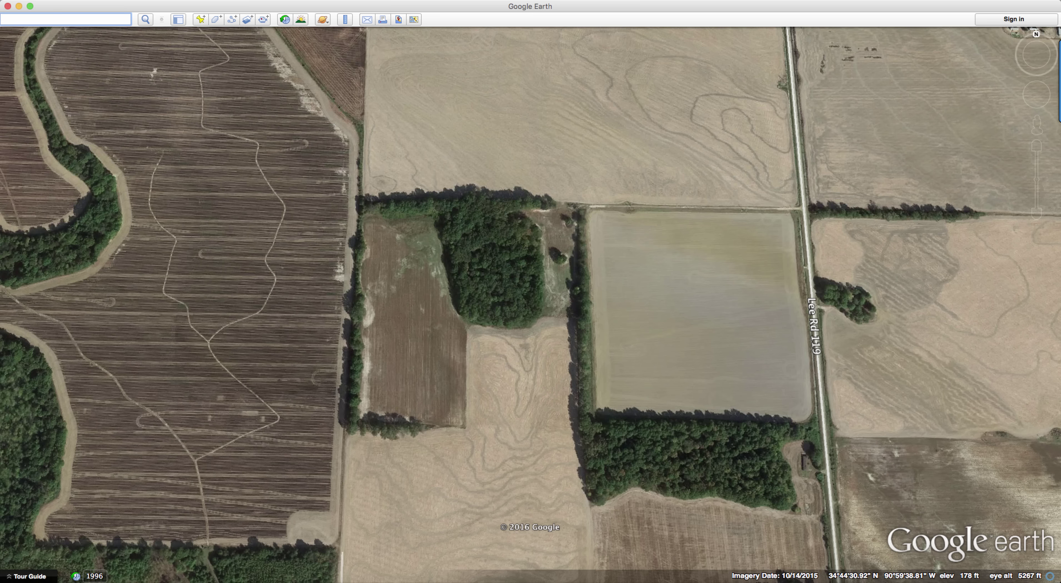
{"action": "key", "text": "alt+Tab"}
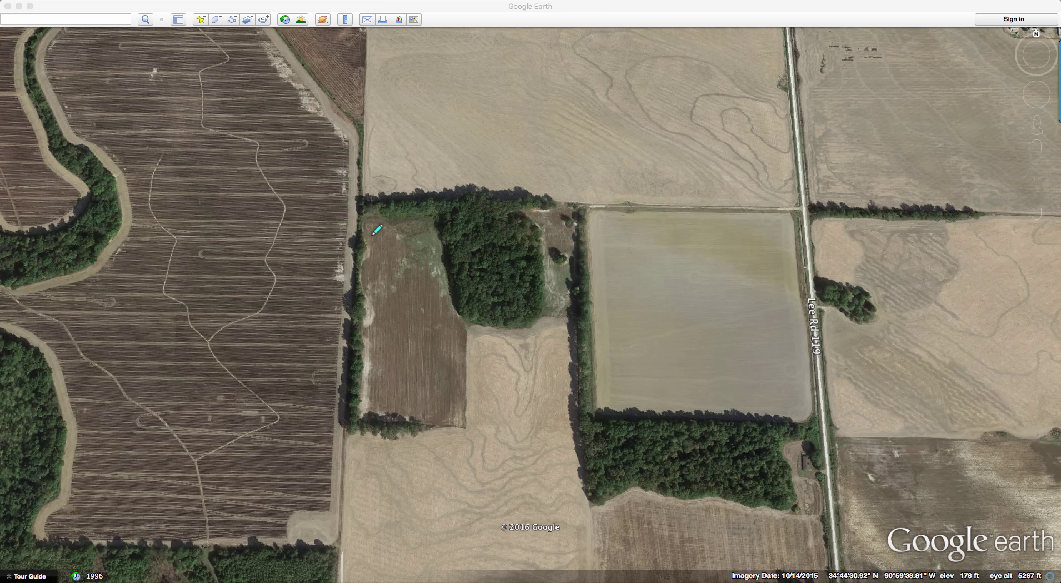
{"action": "mouse_move", "coordinate": [571, 201]}
{"action": "left_mouse_down"}
{"action": "mouse_move", "coordinate": [467, 257]}
{"action": "mouse_move", "coordinate": [595, 360]}
{"action": "mouse_move", "coordinate": [372, 313]}
{"action": "mouse_move", "coordinate": [481, 202]}
{"action": "left_mouse_up"}
{"action": "left_click_drag", "start_coordinate": [440, 172], "coordinate": [424, 175]}
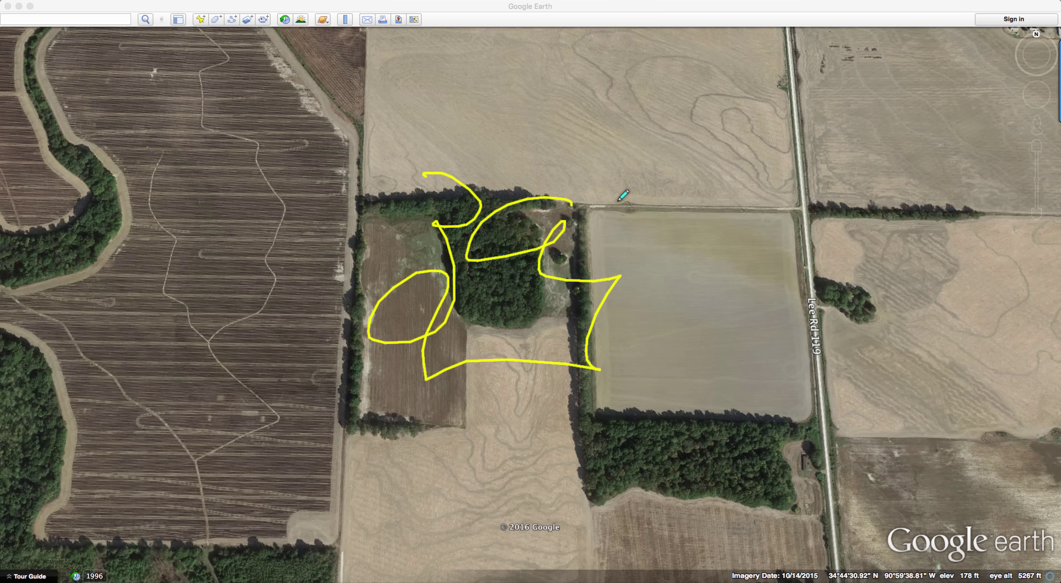
{"action": "mouse_move", "coordinate": [873, 286]}
{"action": "left_mouse_down"}
{"action": "mouse_move", "coordinate": [807, 281]}
{"action": "mouse_move", "coordinate": [881, 305]}
{"action": "left_mouse_up"}
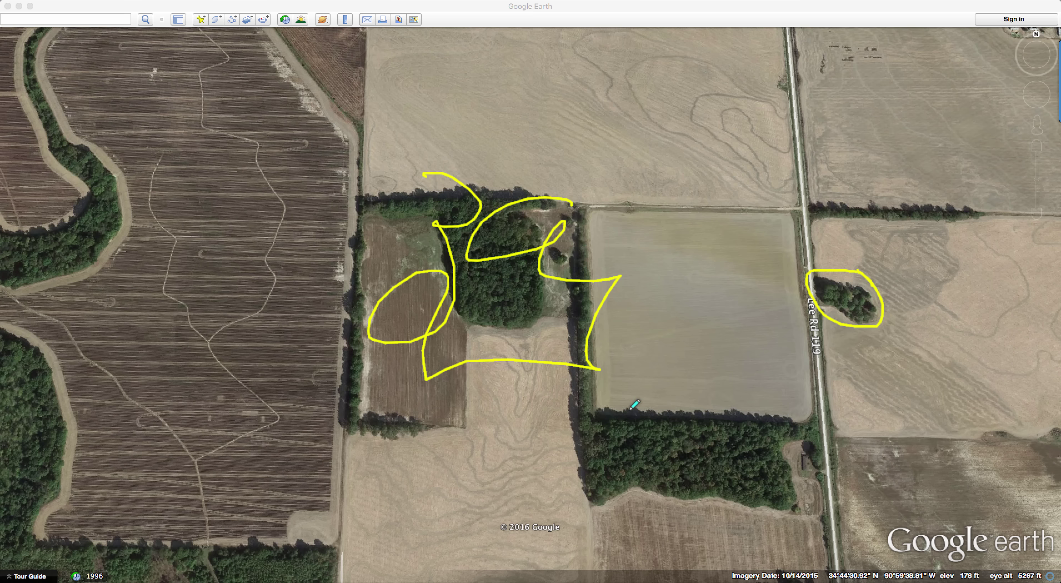
{"action": "mouse_move", "coordinate": [629, 415]}
{"action": "left_mouse_down"}
{"action": "mouse_move", "coordinate": [654, 369]}
{"action": "mouse_move", "coordinate": [624, 370]}
{"action": "left_mouse_up"}
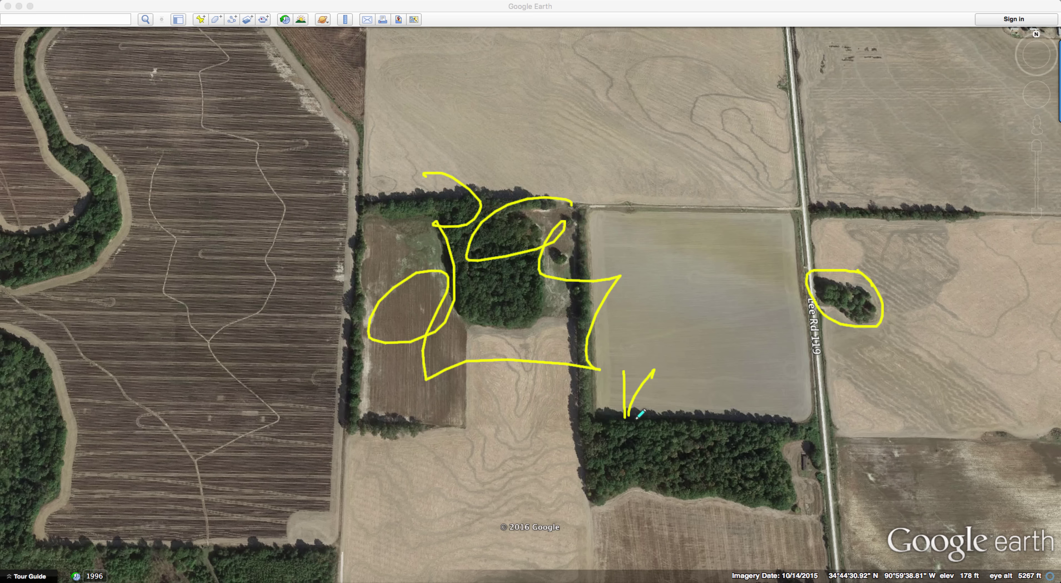
{"action": "left_click_drag", "start_coordinate": [631, 418], "coordinate": [672, 398]}
{"action": "mouse_move", "coordinate": [602, 316]}
{"action": "left_mouse_down"}
{"action": "mouse_move", "coordinate": [617, 351]}
{"action": "mouse_move", "coordinate": [623, 313]}
{"action": "left_mouse_up"}
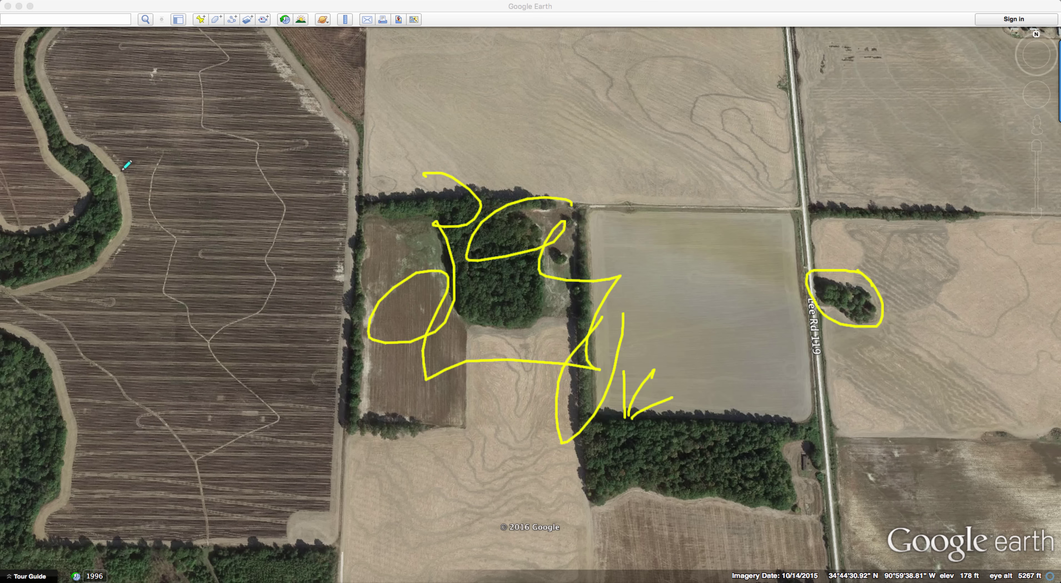
{"action": "mouse_move", "coordinate": [116, 172]}
{"action": "left_mouse_down"}
{"action": "mouse_move", "coordinate": [156, 132]}
{"action": "mouse_move", "coordinate": [122, 133]}
{"action": "left_mouse_up"}
{"action": "left_click_drag", "start_coordinate": [116, 171], "coordinate": [158, 171]}
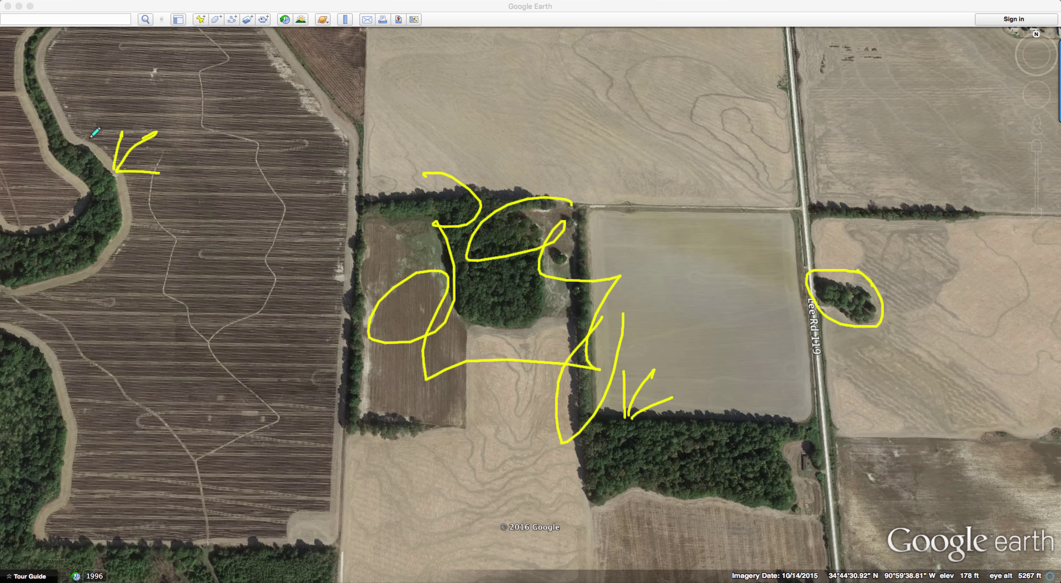
{"action": "left_click_drag", "start_coordinate": [60, 109], "coordinate": [68, 110]}
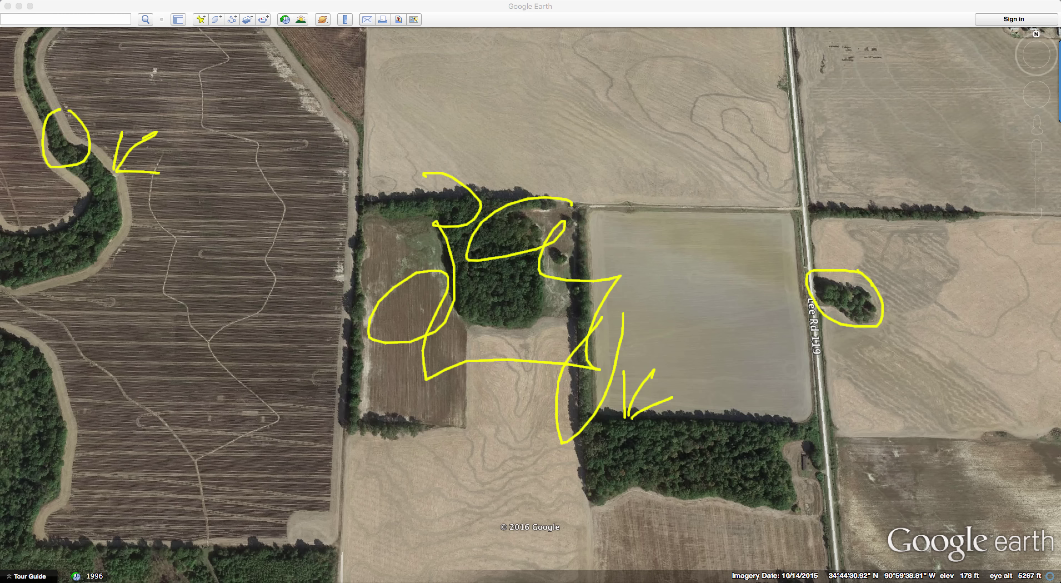
{"action": "key", "text": "Escape"}
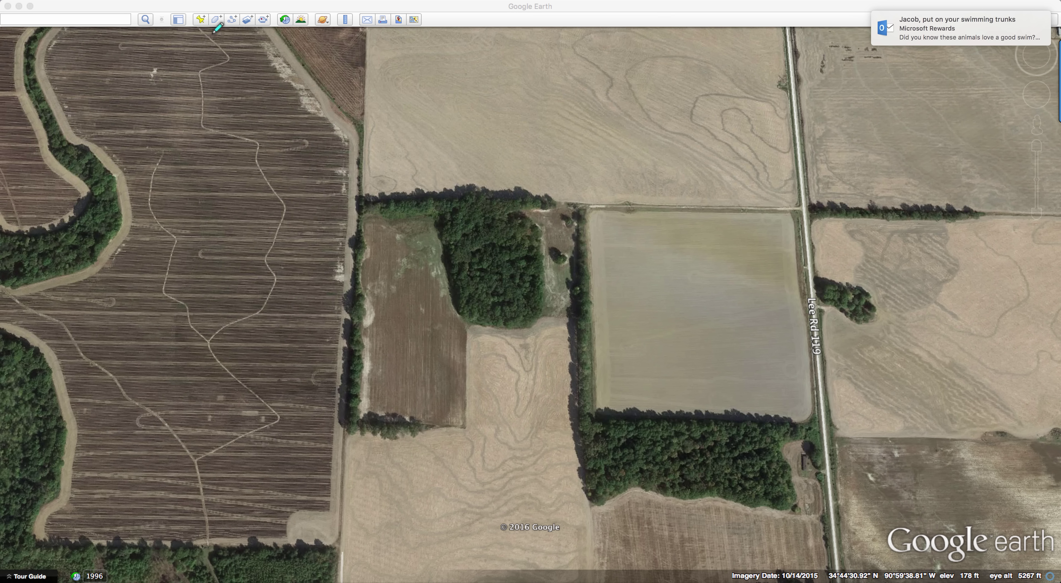
{"action": "left_click_drag", "start_coordinate": [214, 33], "coordinate": [201, 80]}
{"action": "left_click_drag", "start_coordinate": [213, 33], "coordinate": [173, 70]}
{"action": "left_click_drag", "start_coordinate": [213, 32], "coordinate": [227, 54]}
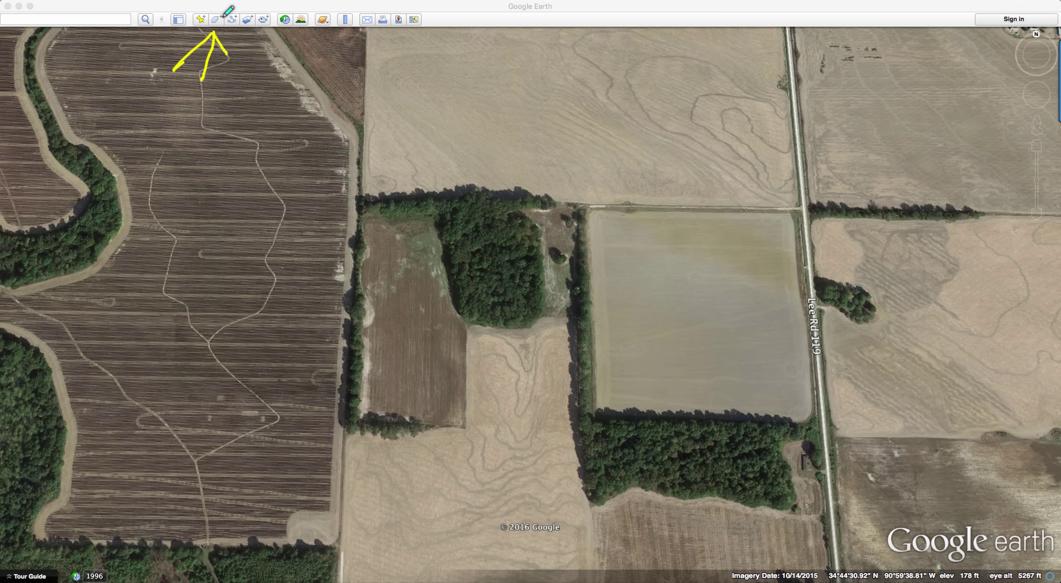
{"action": "mouse_move", "coordinate": [221, 14]}
{"action": "left_mouse_down"}
{"action": "mouse_move", "coordinate": [208, 20]}
{"action": "mouse_move", "coordinate": [215, 28]}
{"action": "mouse_move", "coordinate": [223, 15]}
{"action": "mouse_move", "coordinate": [214, 15]}
{"action": "left_mouse_up"}
{"action": "key", "text": "Escape"}
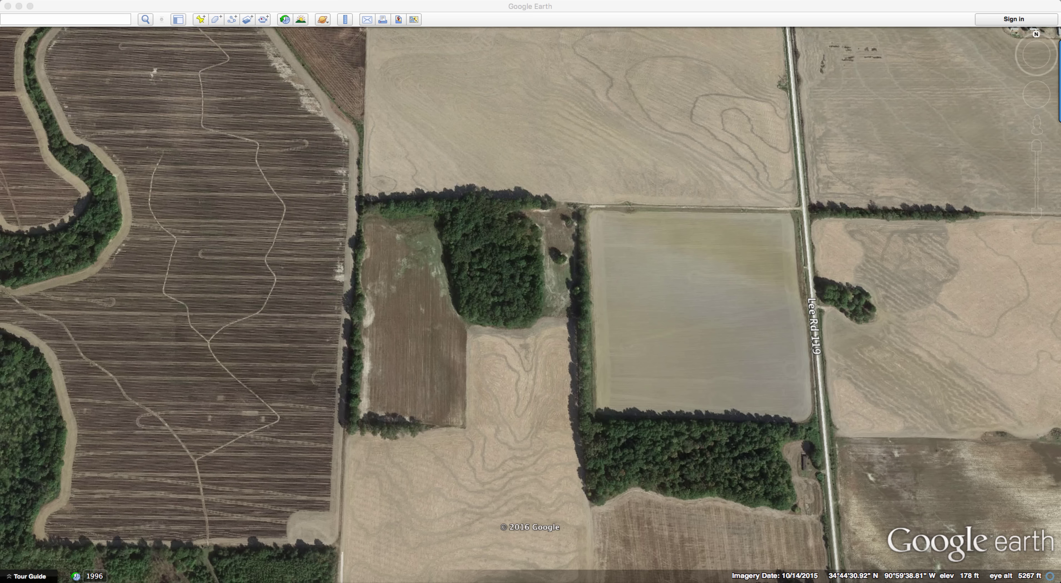
Start a new polygon named Demo and set its area style to Outlined.
{"action": "left_click", "coordinate": [215, 20]}
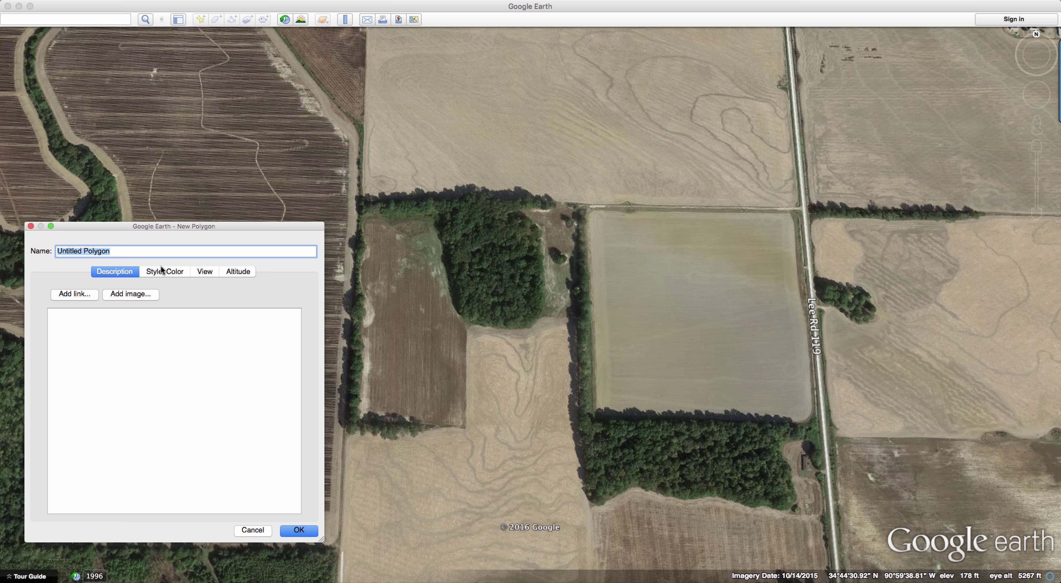
{"action": "key", "text": "BackSpace"}
{"action": "type", "text": "Demo"}
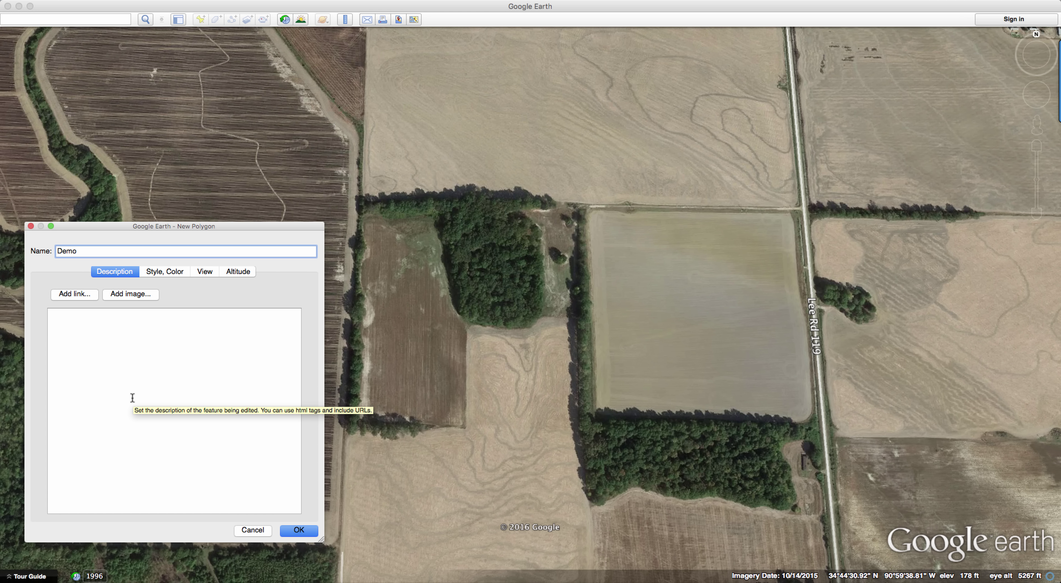
{"action": "left_click", "coordinate": [161, 272]}
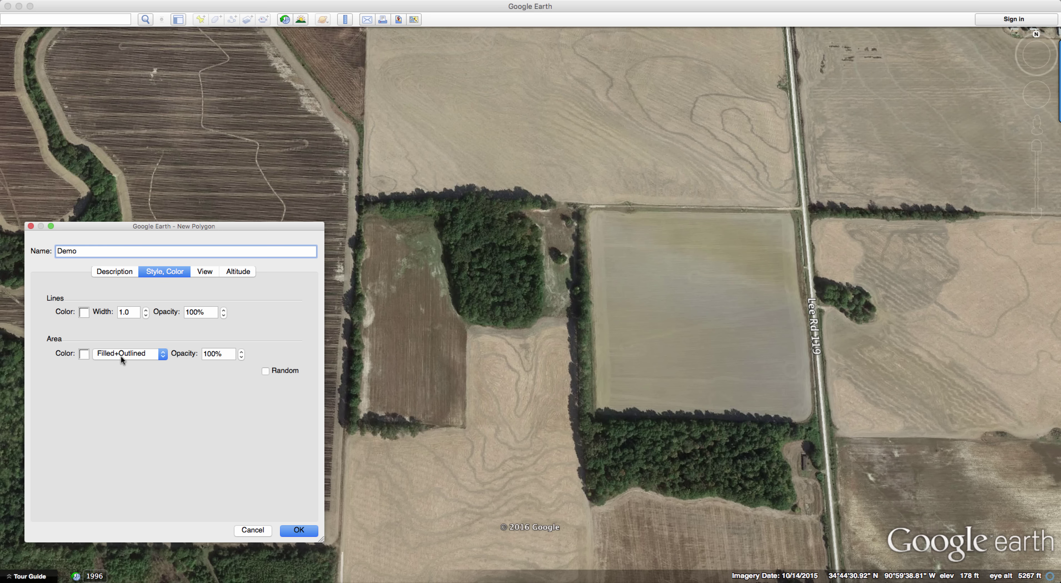
{"action": "left_click", "coordinate": [163, 354]}
{"action": "left_click", "coordinate": [132, 345]}
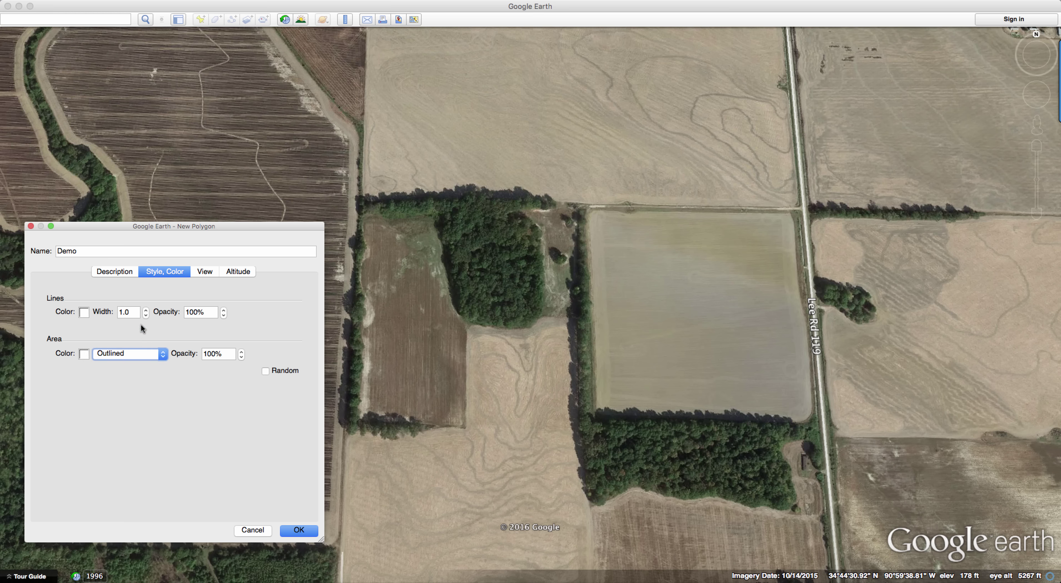
{"action": "double_click", "coordinate": [146, 309]}
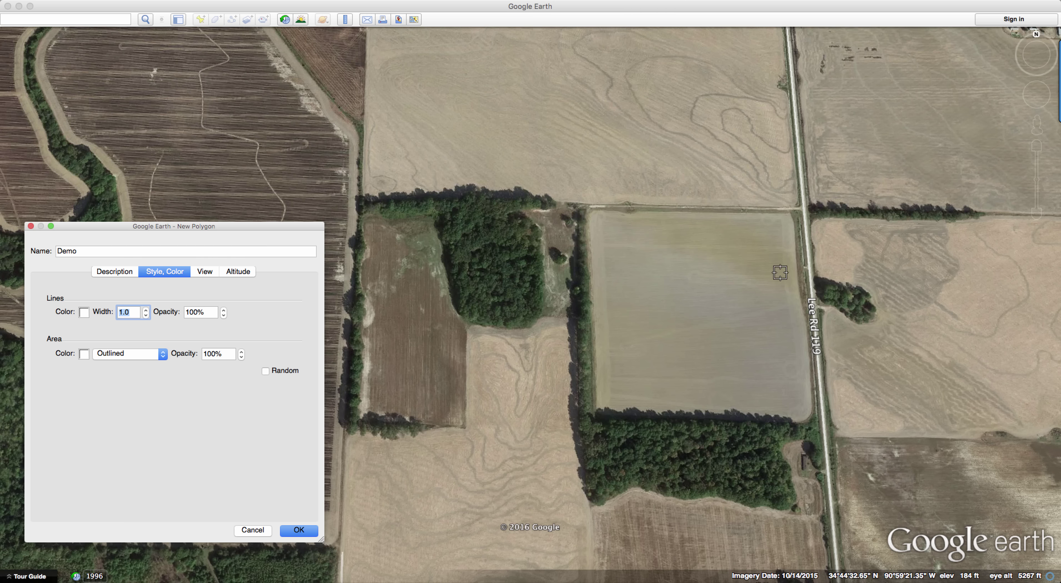
Outline the square field just west of Lee Rd 119 by placing a polygon vertex at each of its four corners.
{"action": "left_click", "coordinate": [586, 208]}
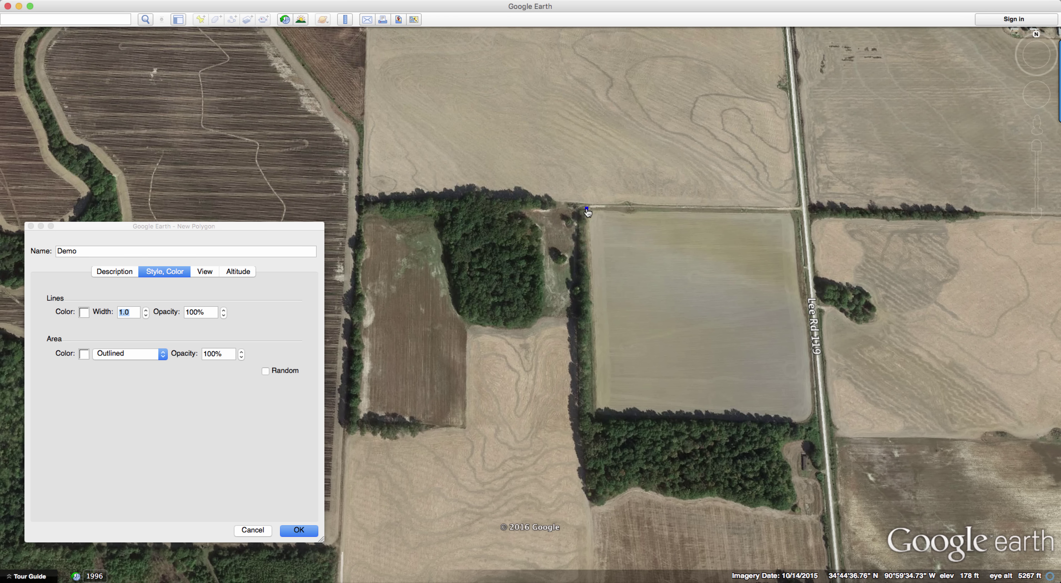
{"action": "left_click", "coordinate": [593, 417]}
{"action": "left_click", "coordinate": [818, 425]}
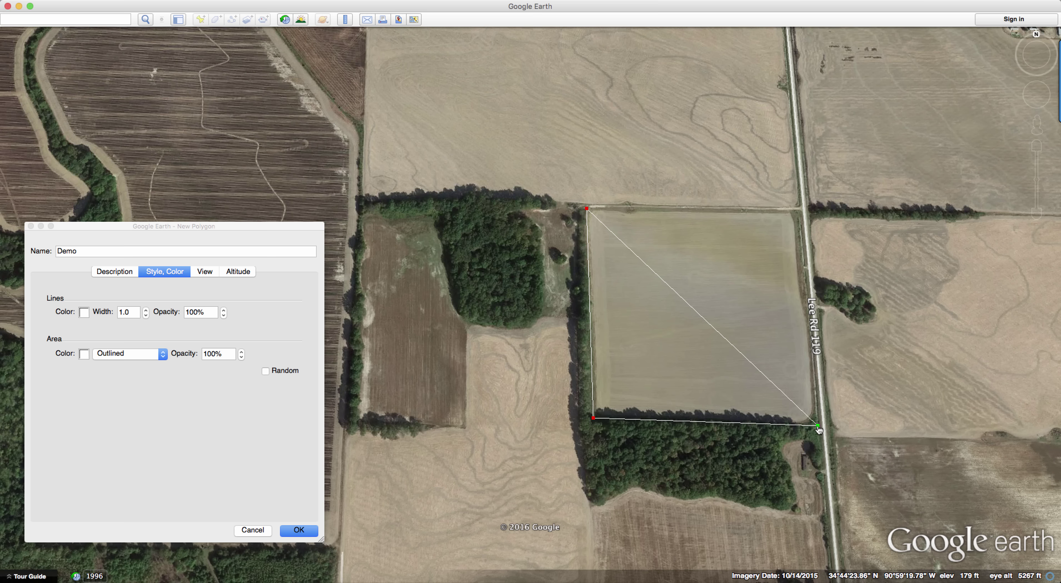
{"action": "left_click", "coordinate": [800, 209]}
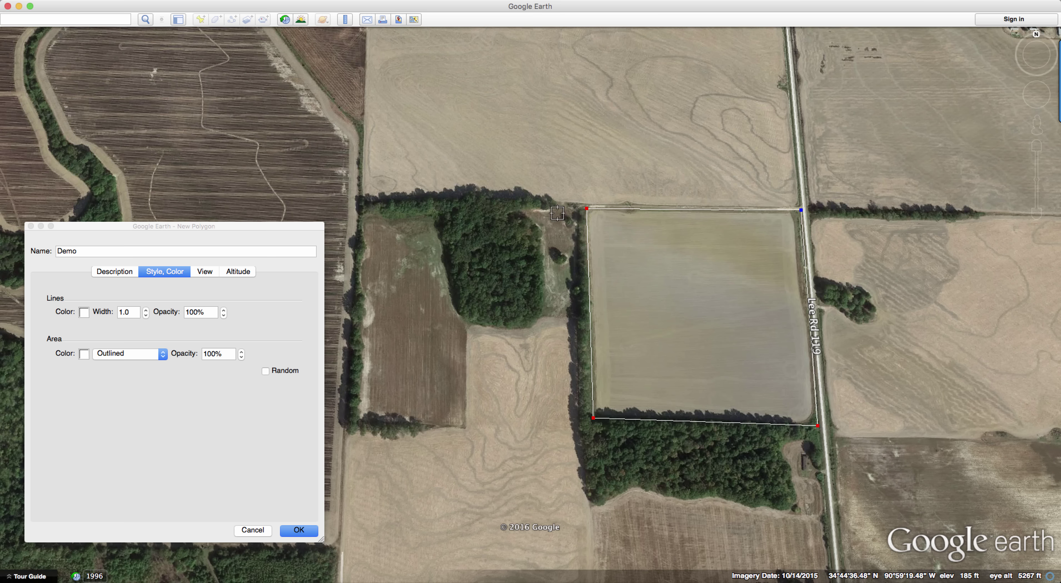
Increase the polygon's line width to 4.2.
{"action": "left_click", "coordinate": [146, 310]}
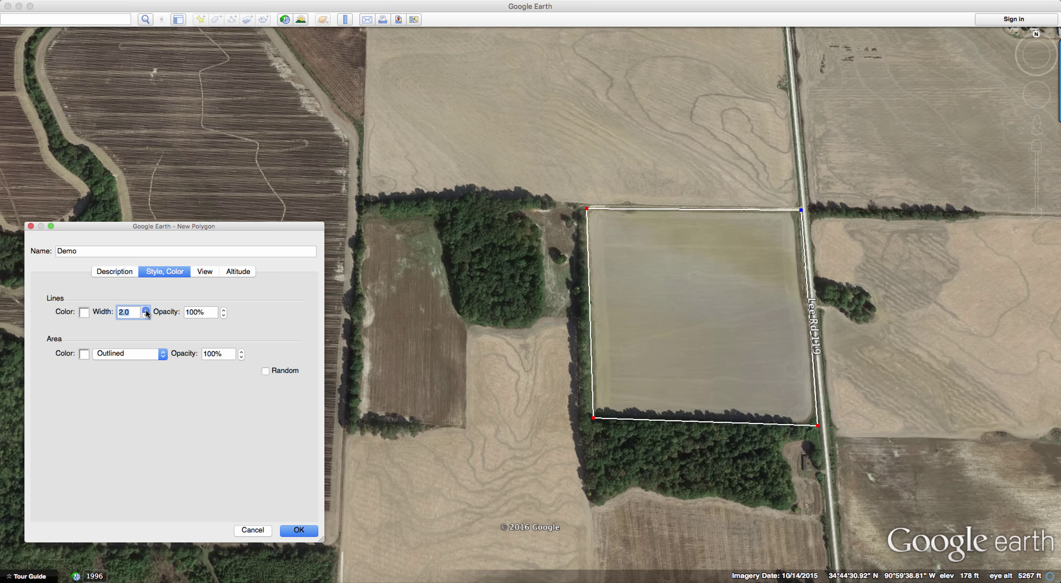
{"action": "left_click", "coordinate": [146, 309]}
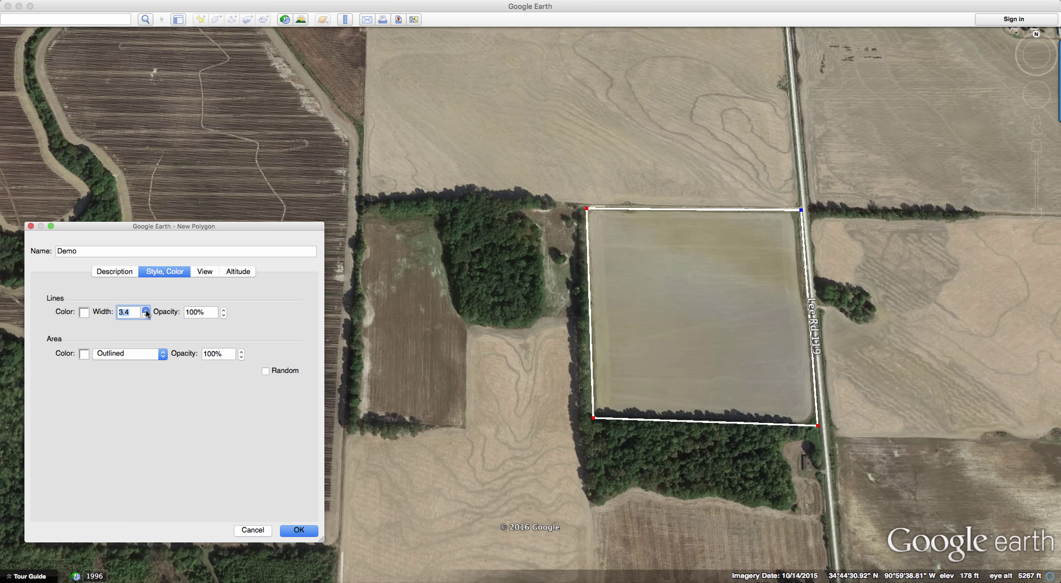
{"action": "left_click", "coordinate": [146, 310]}
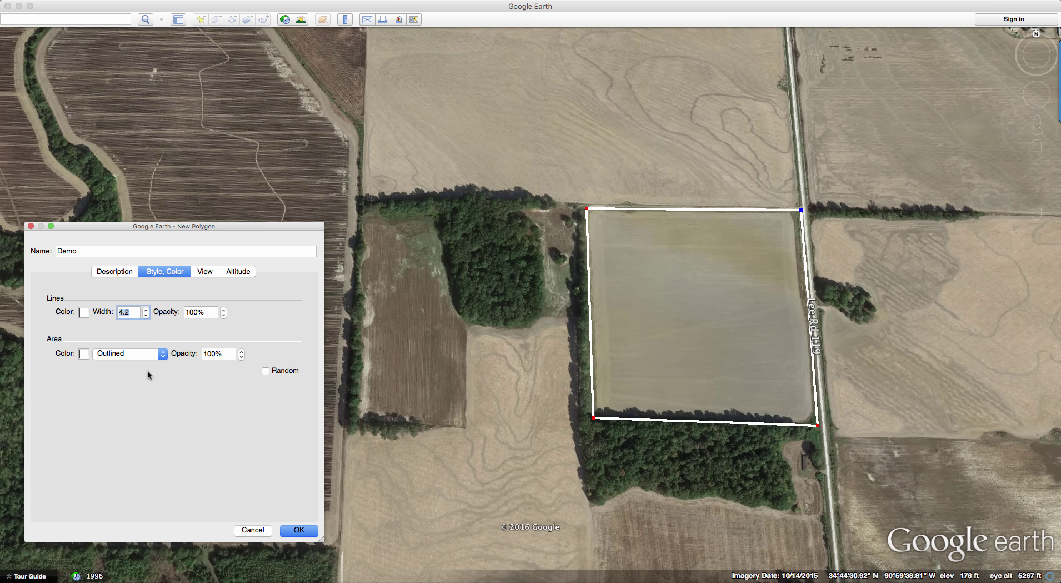
Try the Filled area style on the polygon, and settle on Filled+Outlined.
{"action": "left_click", "coordinate": [163, 355]}
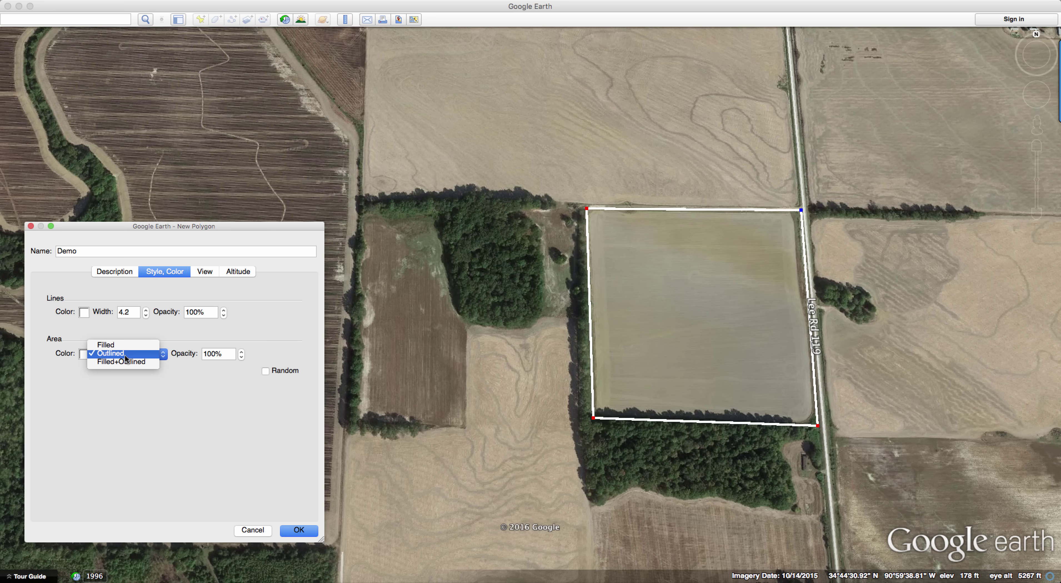
{"action": "left_click", "coordinate": [118, 346]}
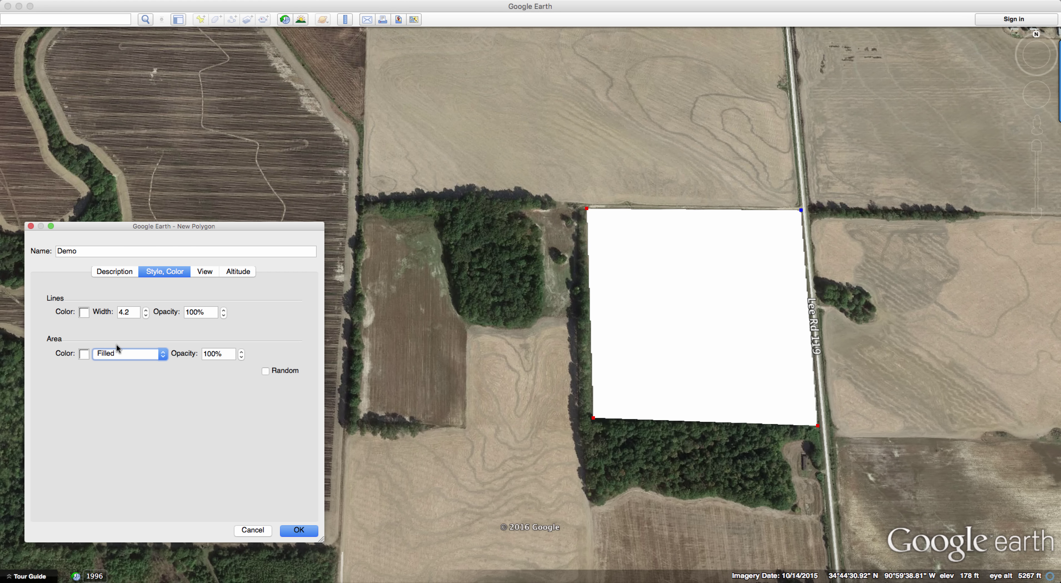
{"action": "left_click", "coordinate": [163, 355]}
{"action": "left_click", "coordinate": [142, 373]}
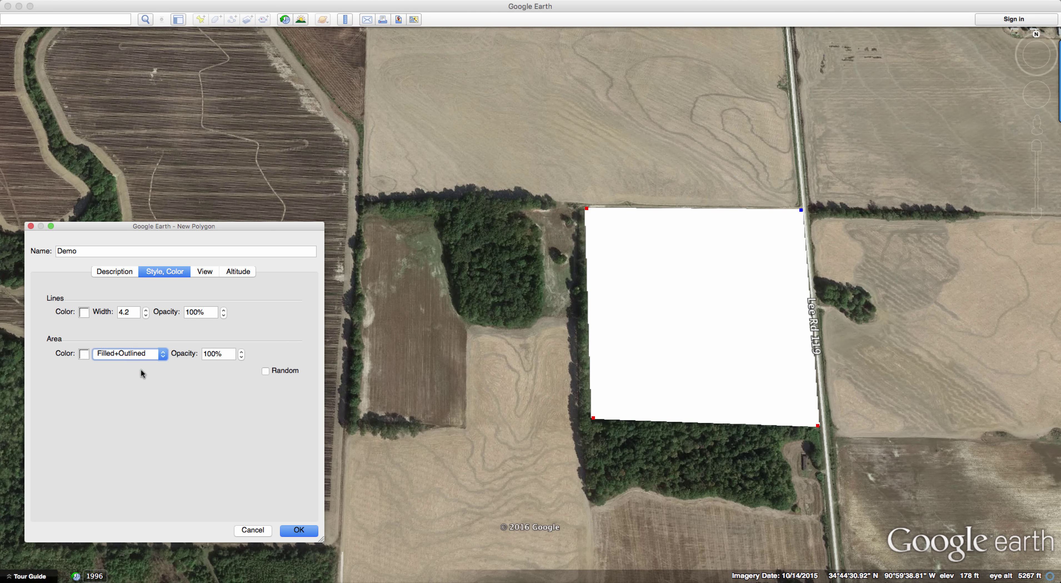
Change the polygon's line color to a saturated blue.
{"action": "left_click", "coordinate": [83, 312]}
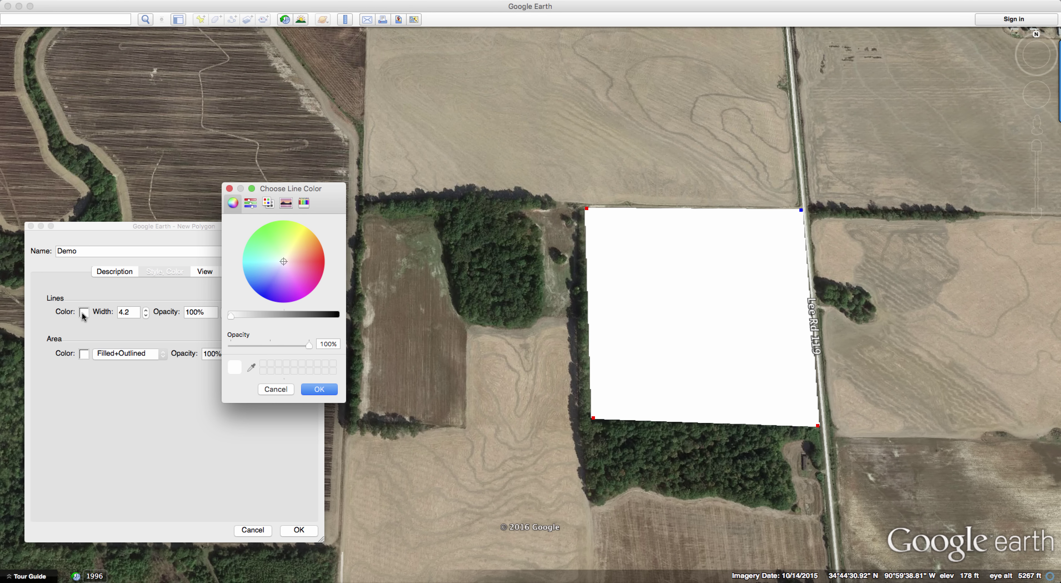
{"action": "left_click", "coordinate": [282, 260]}
{"action": "left_click_drag", "start_coordinate": [278, 267], "coordinate": [262, 297]}
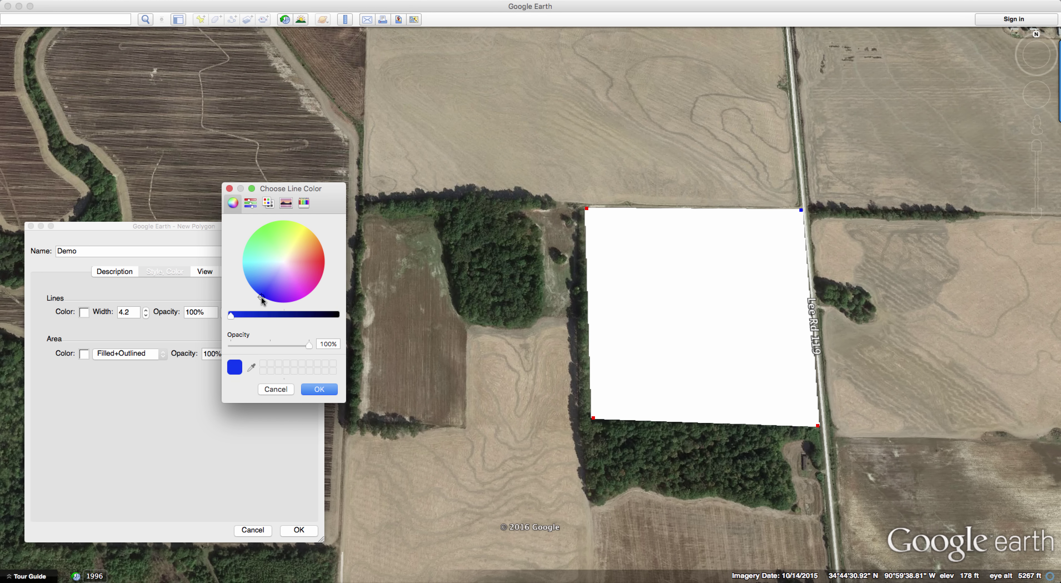
{"action": "left_click", "coordinate": [319, 390]}
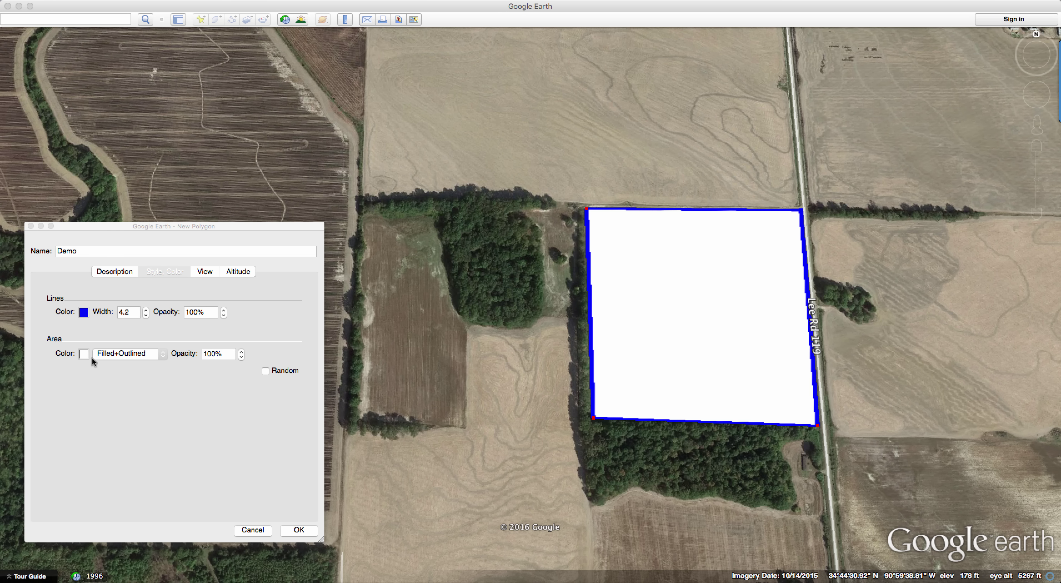
Change the polygon's area fill color to red.
{"action": "left_click", "coordinate": [83, 354]}
{"action": "left_click", "coordinate": [83, 354]}
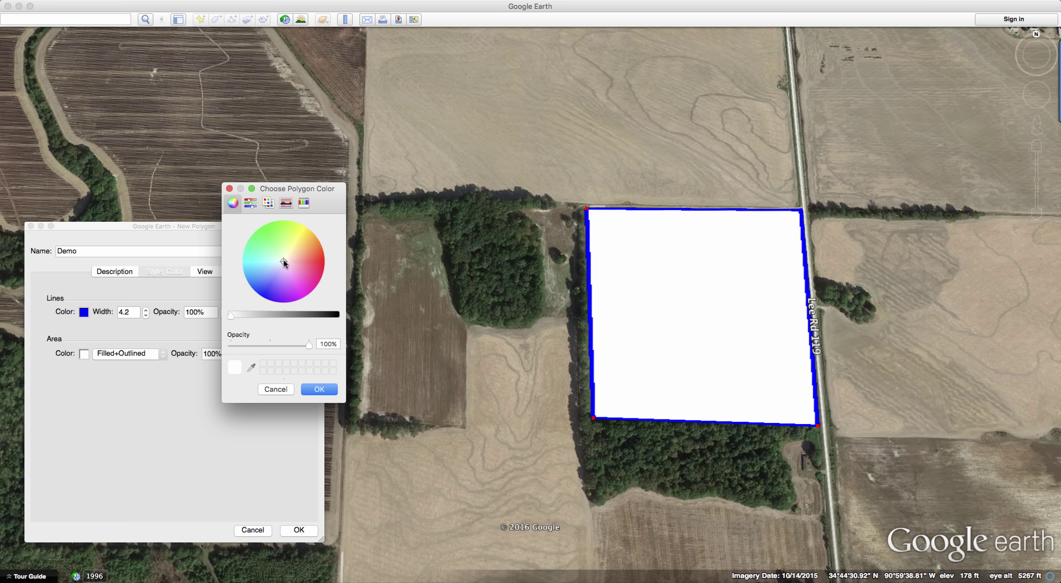
{"action": "left_click_drag", "start_coordinate": [284, 262], "coordinate": [326, 275]}
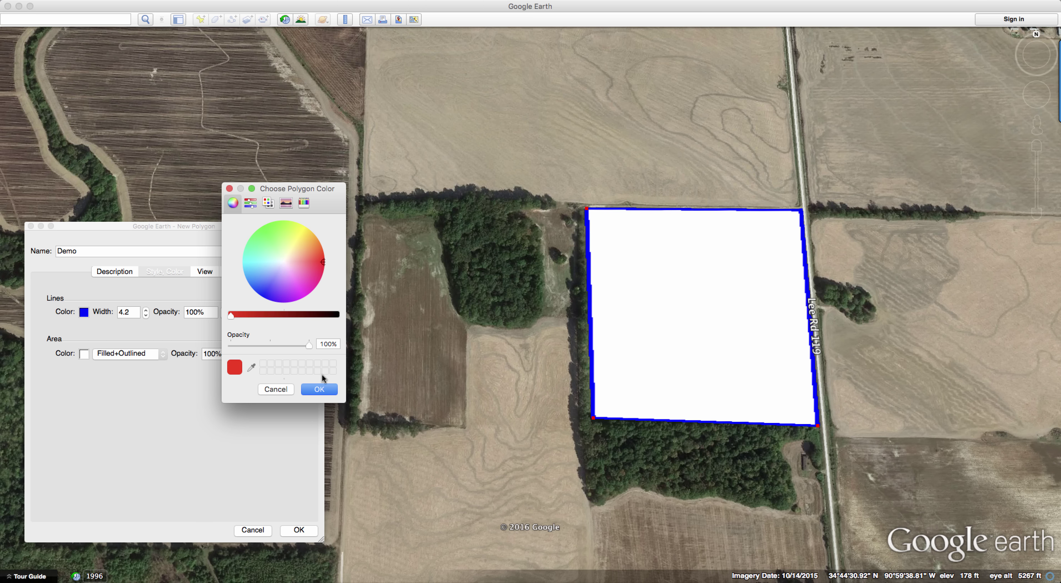
{"action": "left_click", "coordinate": [312, 390]}
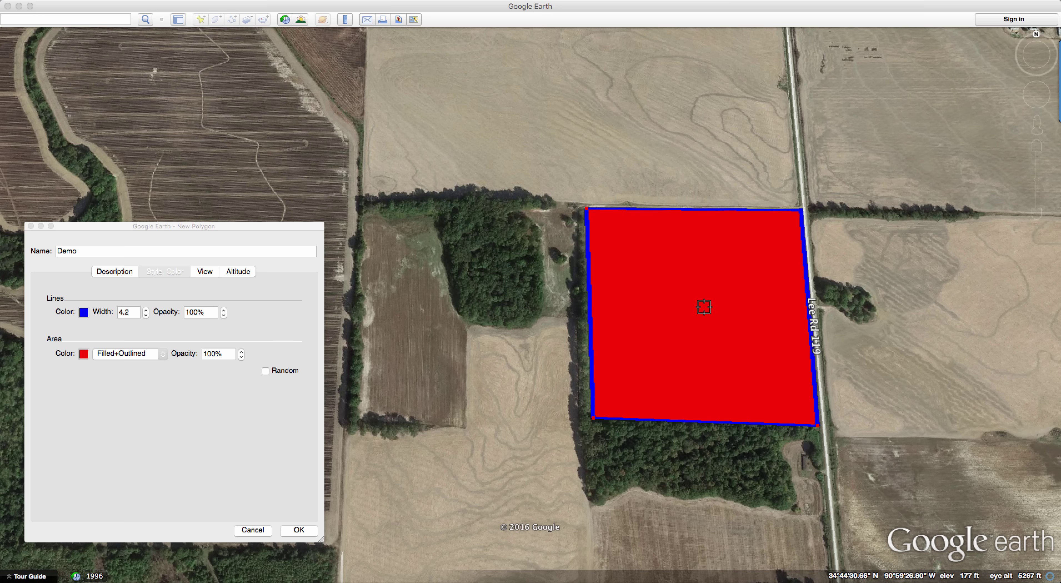
Set the opacity of the polygon's area fill to 30%.
{"action": "left_click", "coordinate": [218, 354]}
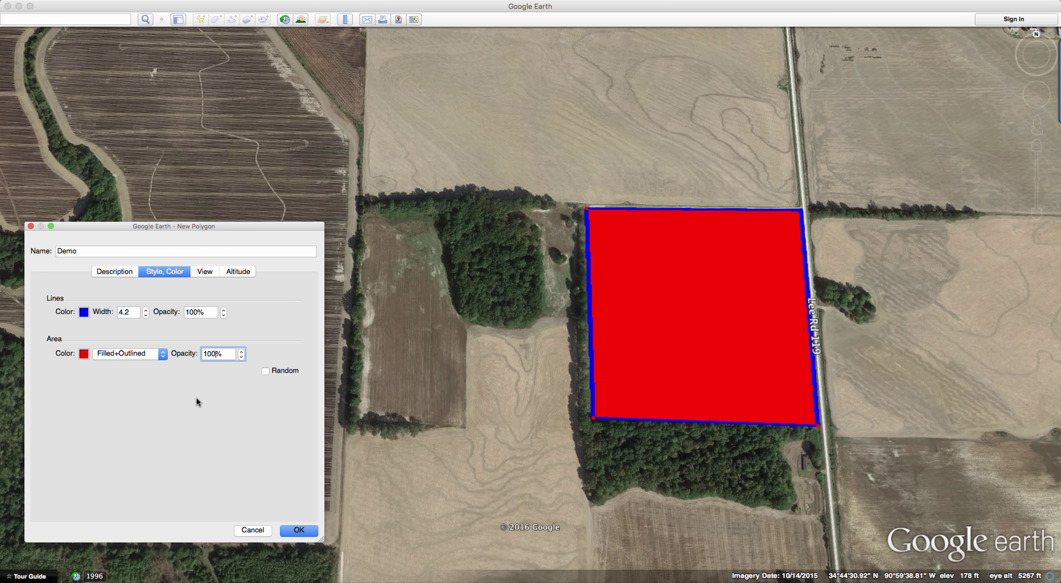
{"action": "key", "text": "BackSpace"}
{"action": "key", "text": "BackSpace"}
{"action": "key", "text": "BackSpace"}
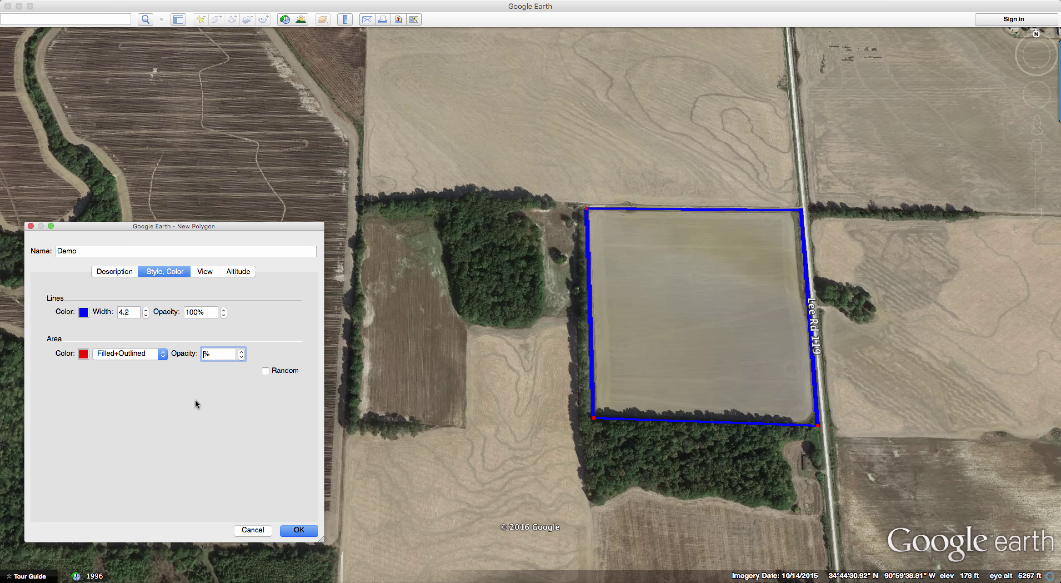
{"action": "type", "text": "30"}
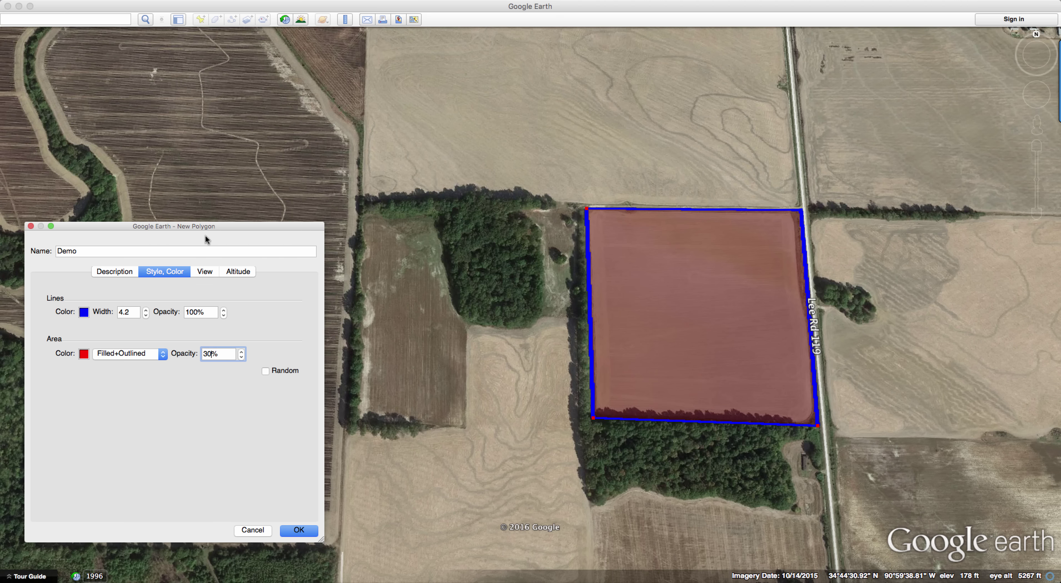
Save the Demo polygon and show the sidebar that lists the saved places.
{"action": "left_click", "coordinate": [299, 531]}
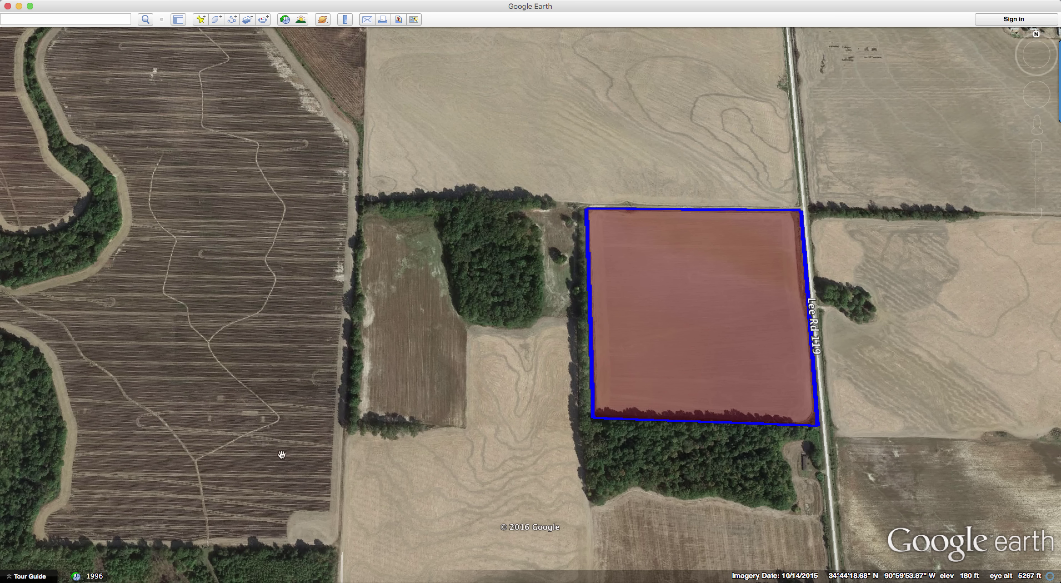
{"action": "left_click", "coordinate": [178, 19]}
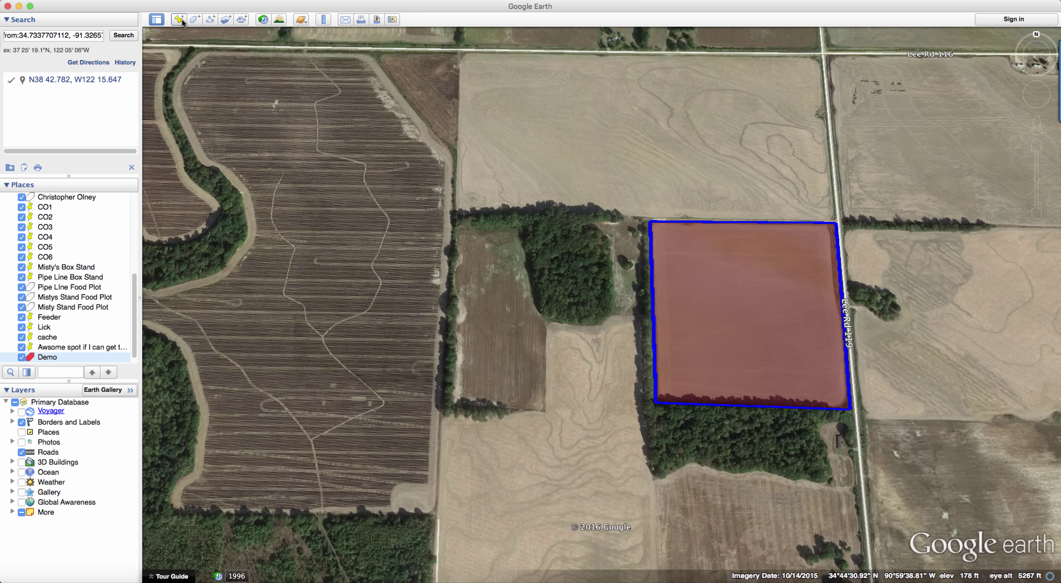
Toggle the visibility of the Demo polygon off and back on in the saved places.
{"action": "scroll", "coordinate": [98, 291], "scroll_direction": "down", "scroll_amount": 1}
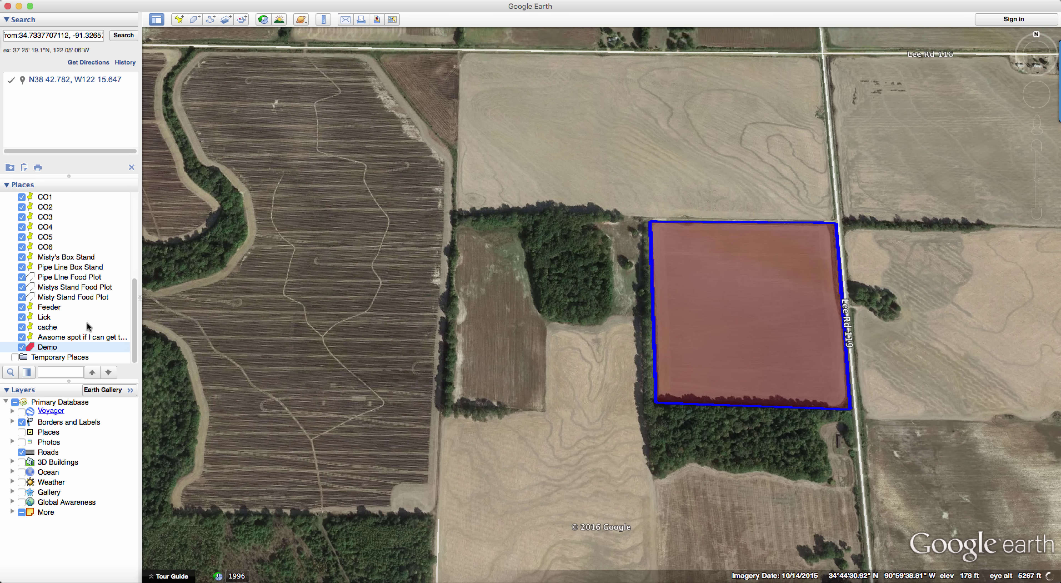
{"action": "left_click", "coordinate": [21, 347]}
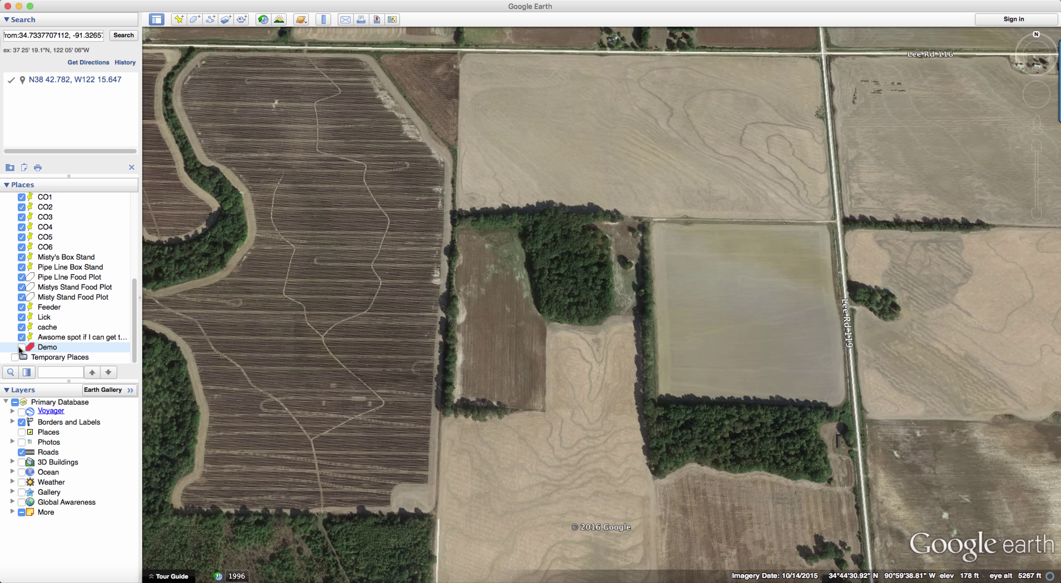
{"action": "left_click", "coordinate": [22, 347]}
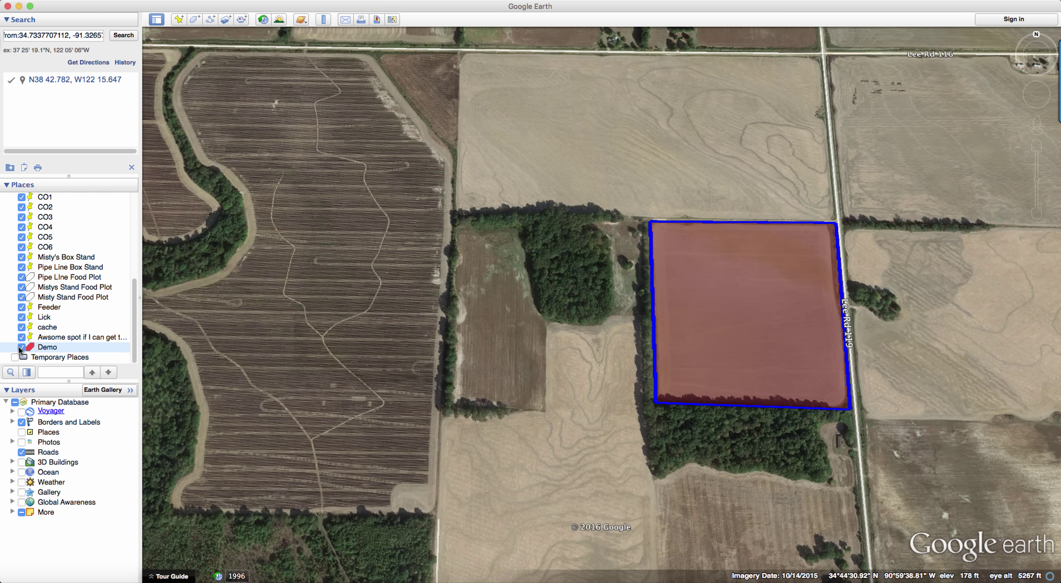
{"action": "left_click", "coordinate": [21, 347]}
{"action": "left_click", "coordinate": [21, 347]}
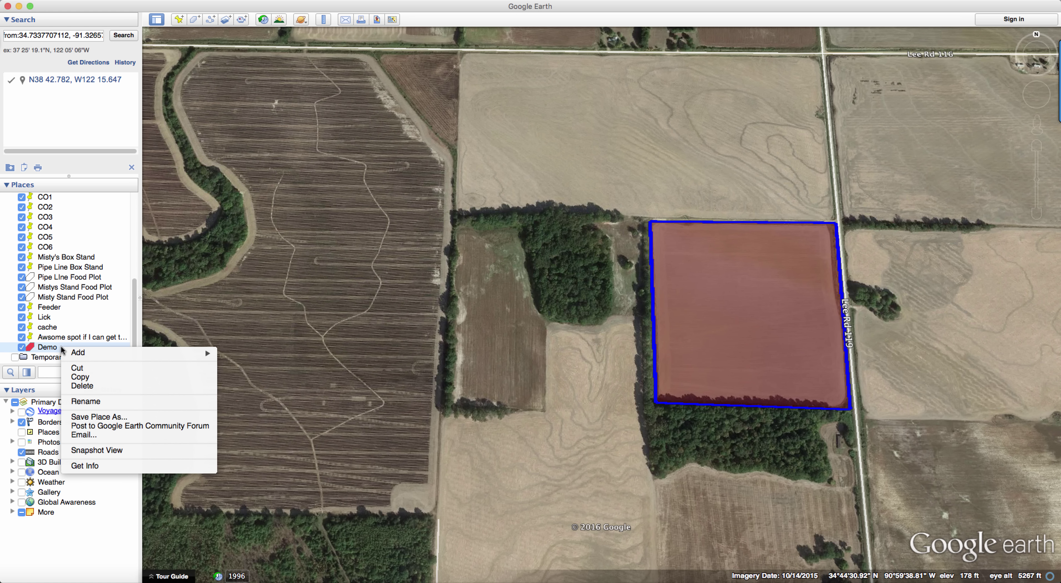
Open the Demo polygon's properties from the saved places and close them.
{"action": "right_click", "coordinate": [61, 348]}
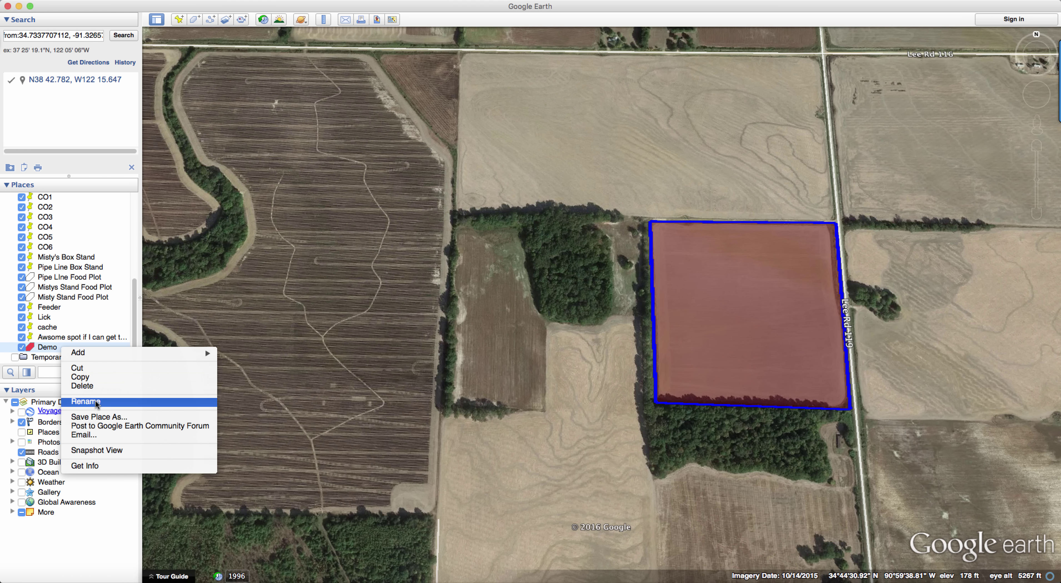
{"action": "left_click", "coordinate": [93, 466]}
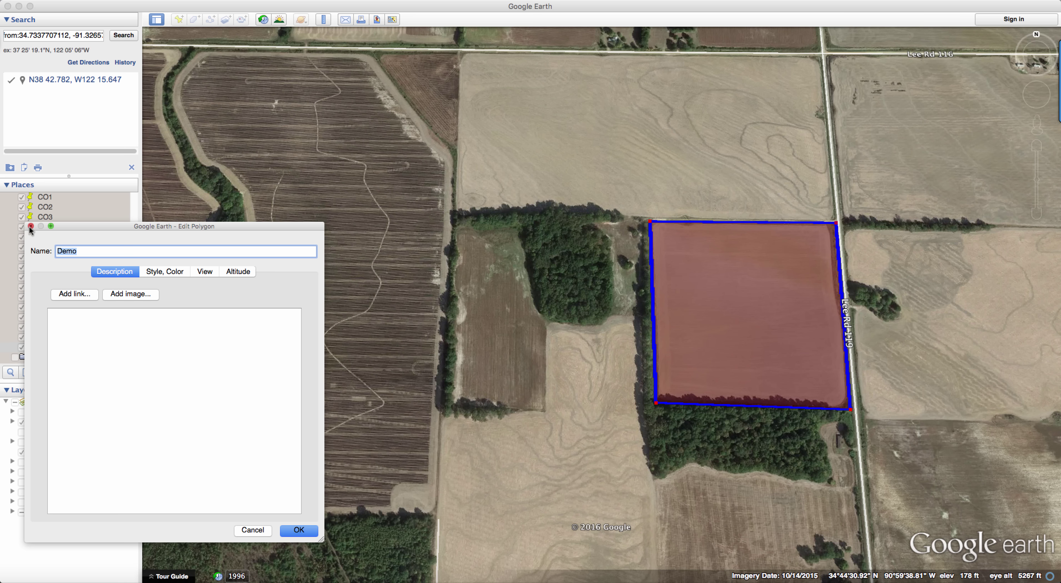
{"action": "left_click", "coordinate": [297, 529]}
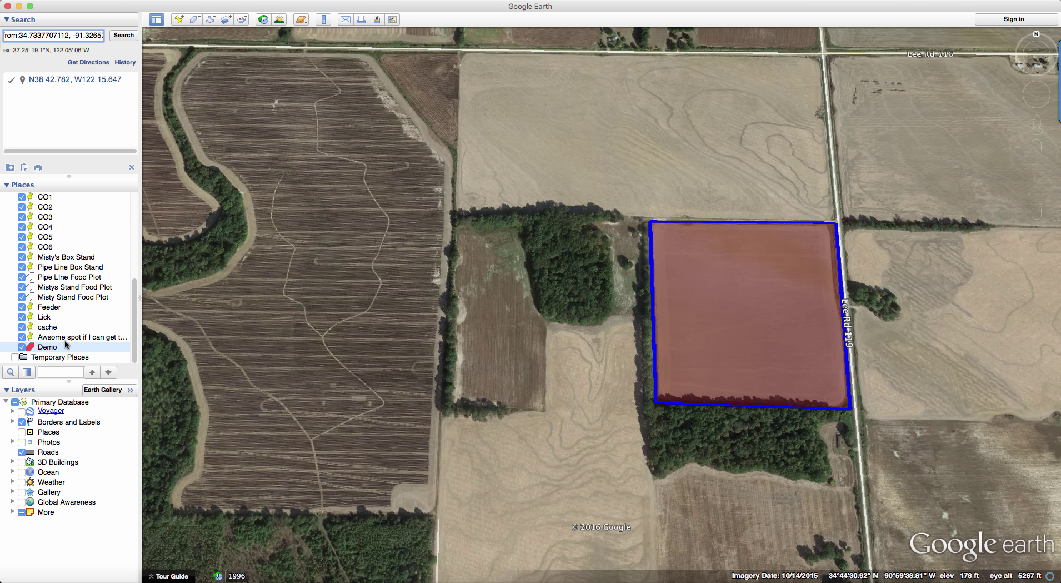
Reopen the Demo polygon's style and color properties and set the opacity of its area fill to 100%.
{"action": "right_click", "coordinate": [45, 351]}
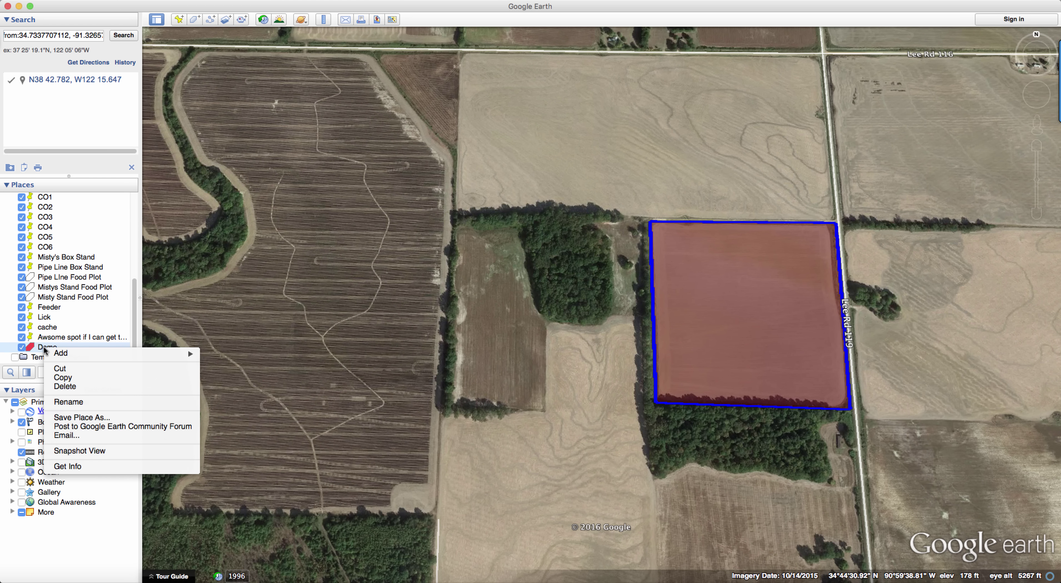
{"action": "left_click", "coordinate": [80, 465]}
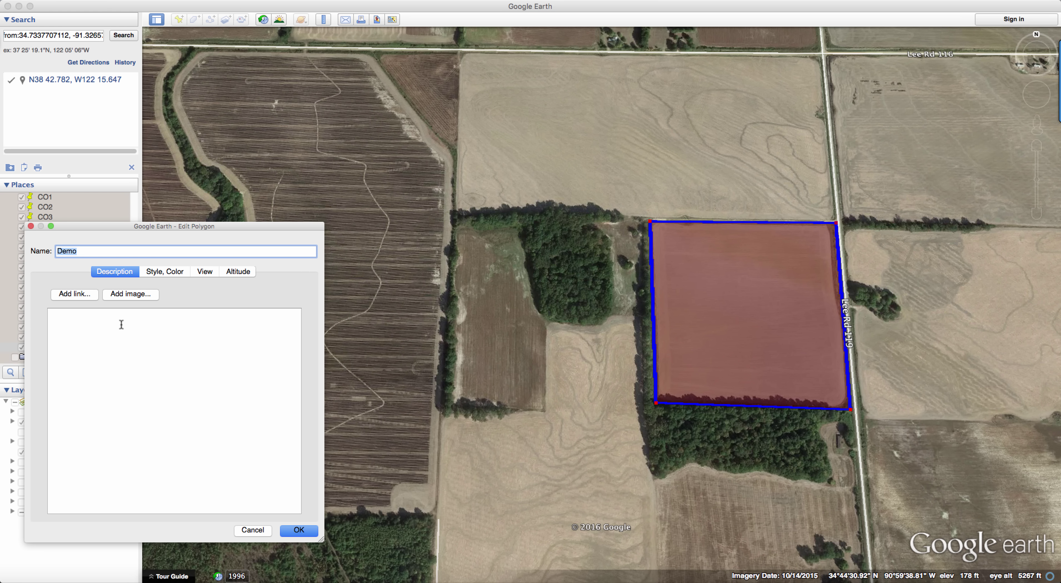
{"action": "left_click", "coordinate": [156, 272]}
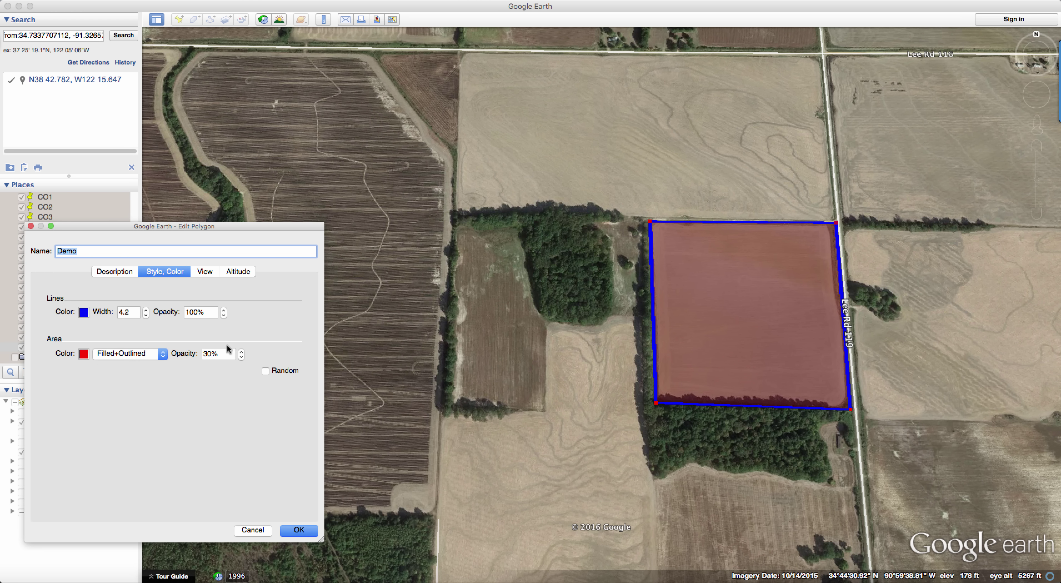
{"action": "left_click", "coordinate": [208, 354]}
{"action": "key", "text": "BackSpace"}
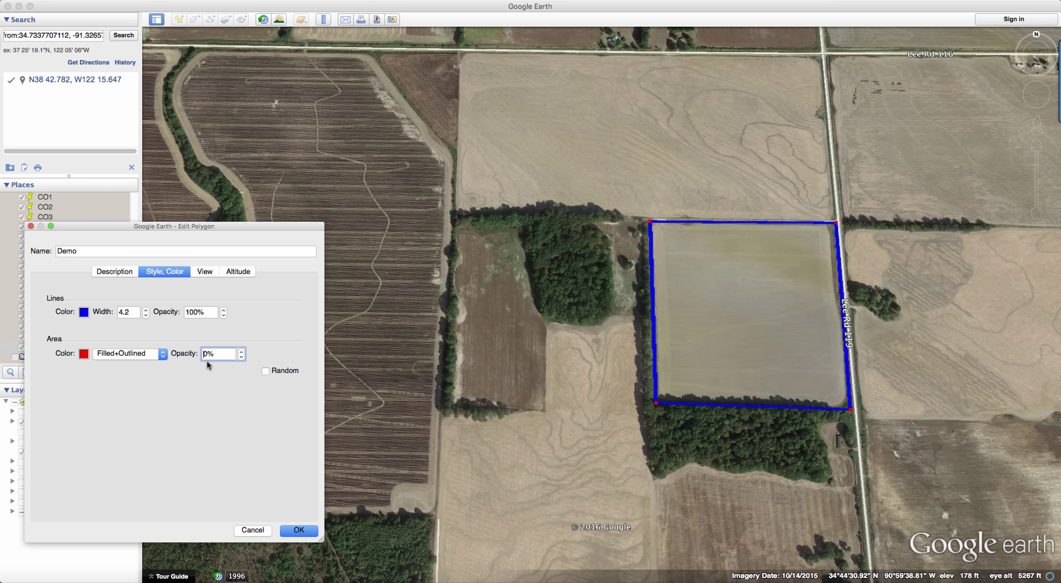
{"action": "type", "text": "10"}
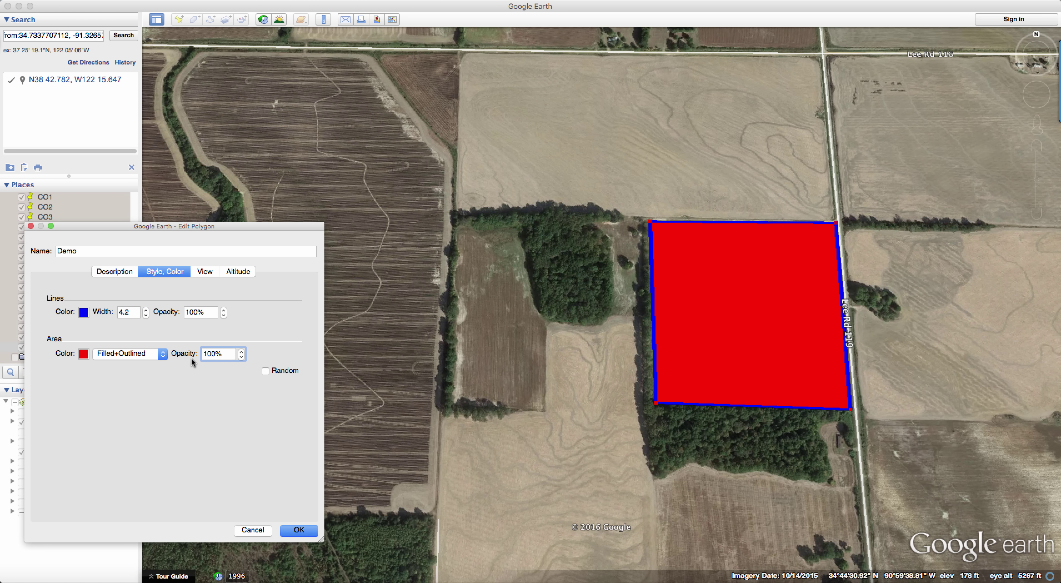
Switch the Demo polygon's area style to Outlined and save the polygon.
{"action": "left_click", "coordinate": [163, 354]}
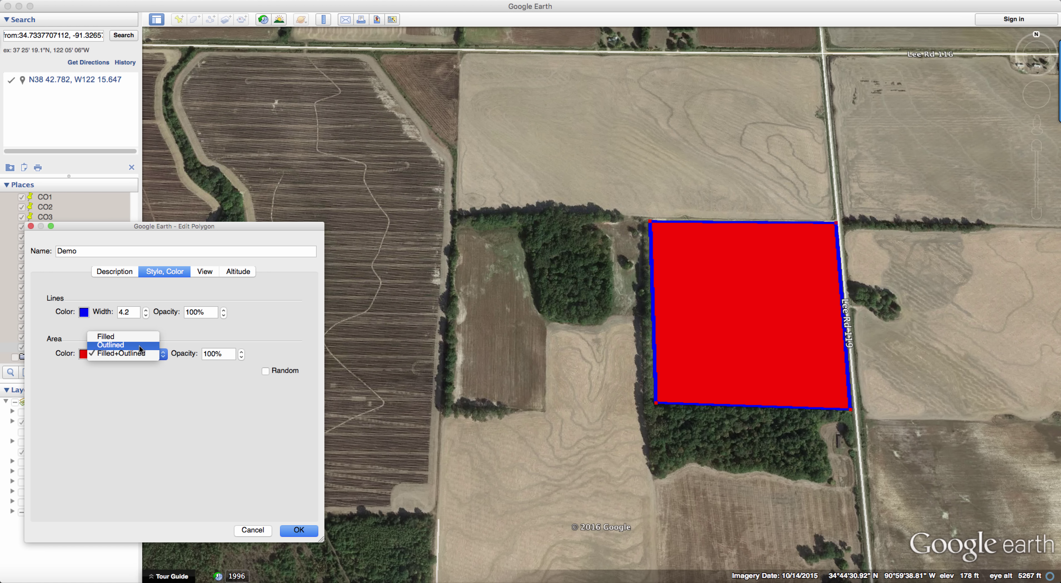
{"action": "left_click", "coordinate": [123, 344]}
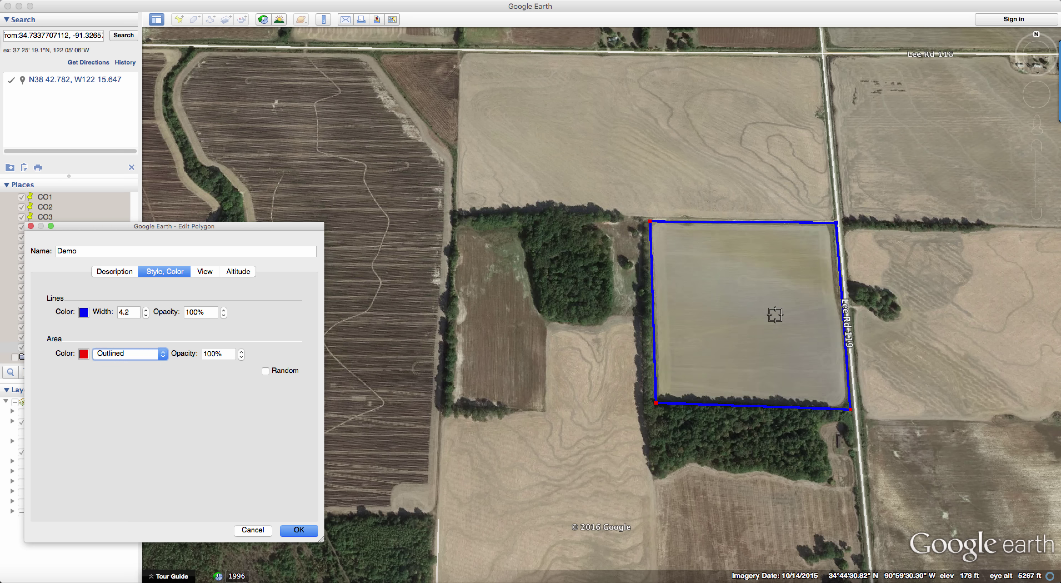
{"action": "left_click", "coordinate": [299, 529]}
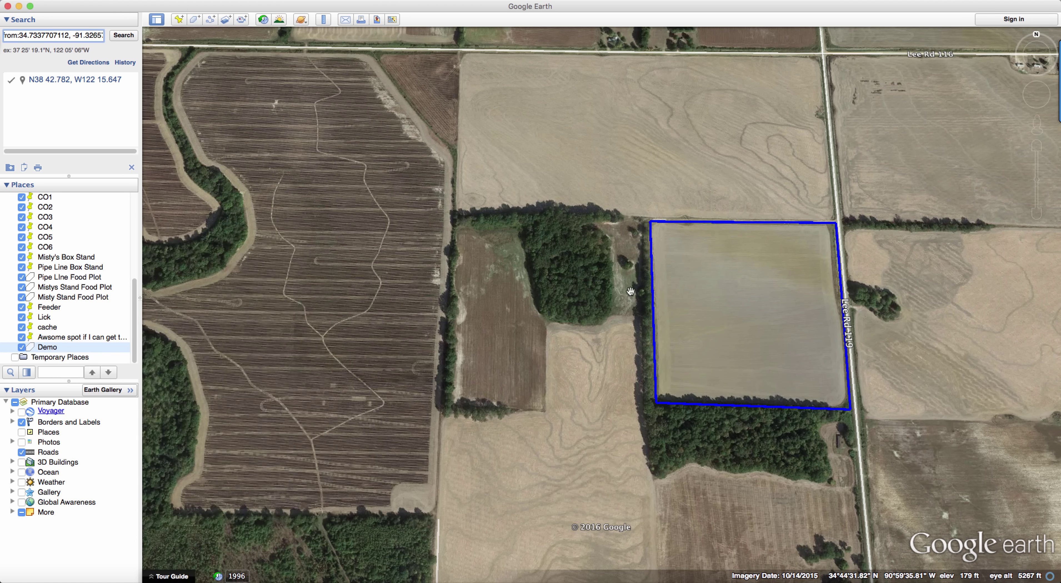
Edit the Demo polygon's style again, set its area to Filled+Outlined and save it.
{"action": "right_click", "coordinate": [52, 349]}
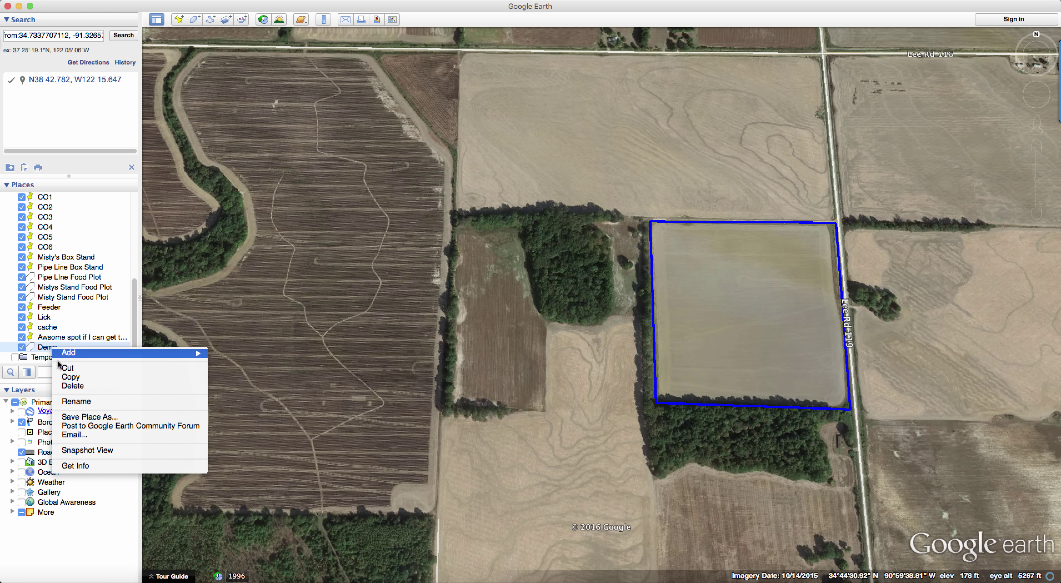
{"action": "left_click", "coordinate": [103, 465]}
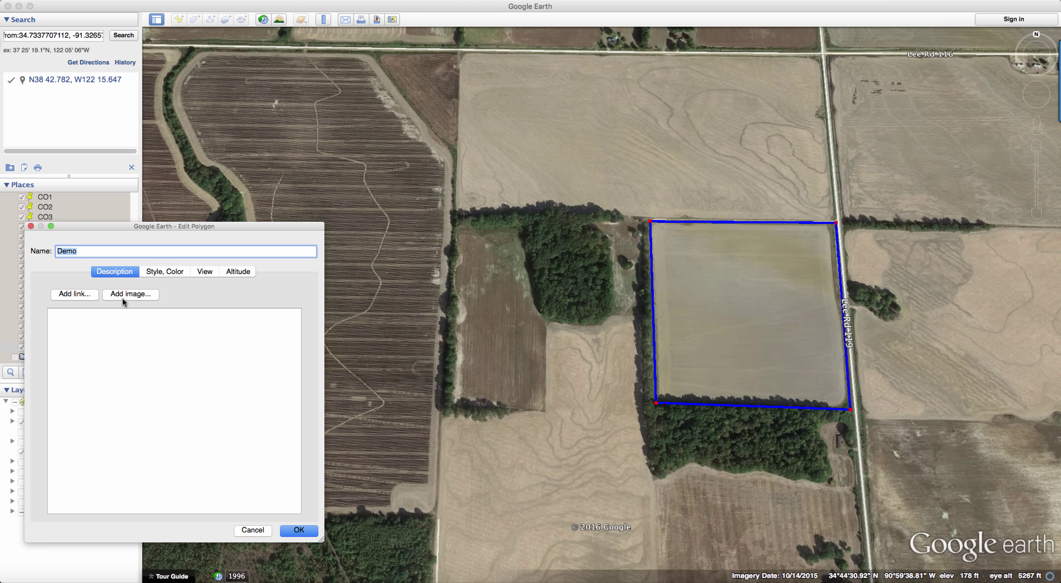
{"action": "left_click", "coordinate": [151, 274]}
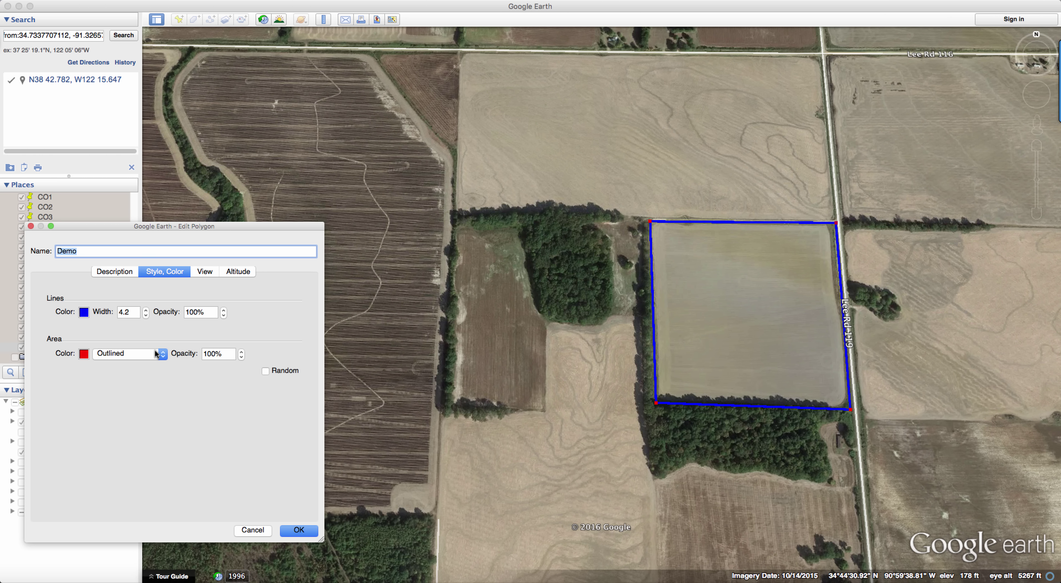
{"action": "left_click", "coordinate": [162, 353]}
{"action": "left_click", "coordinate": [123, 361]}
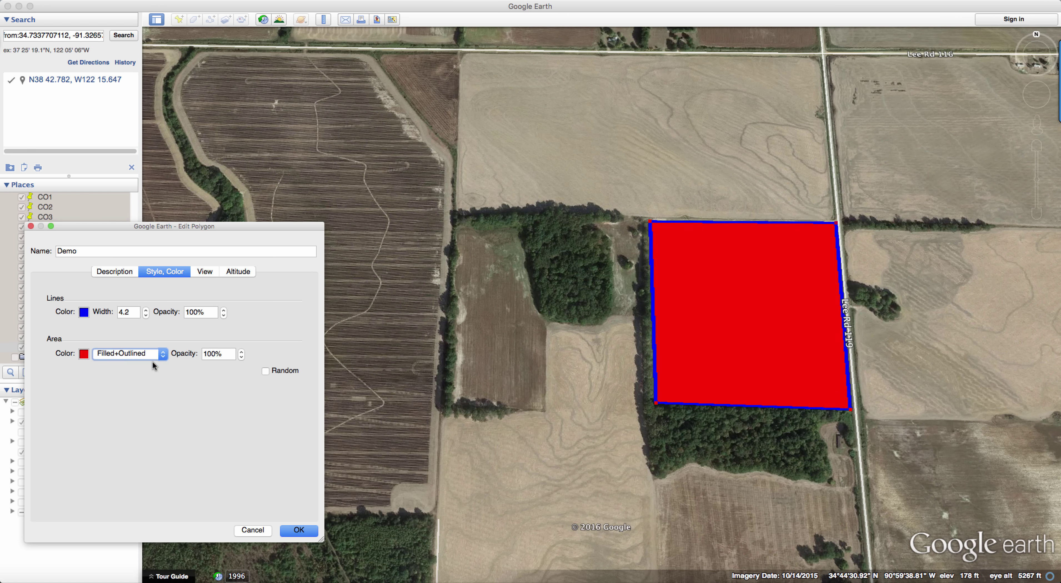
{"action": "left_click", "coordinate": [298, 529]}
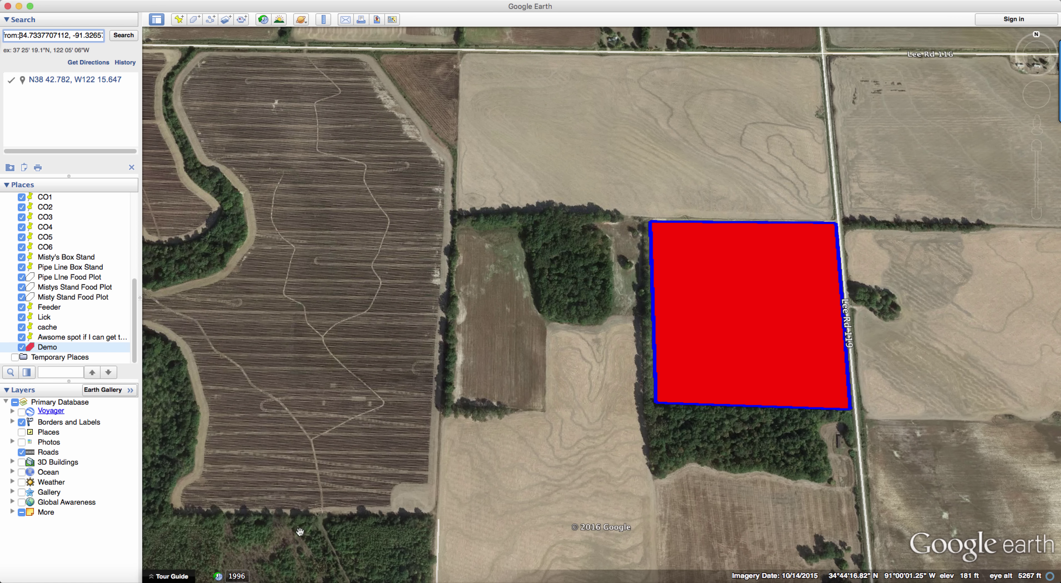
Rename the Demo polygon in the saved places as "Best food plot".
{"action": "right_click", "coordinate": [48, 348]}
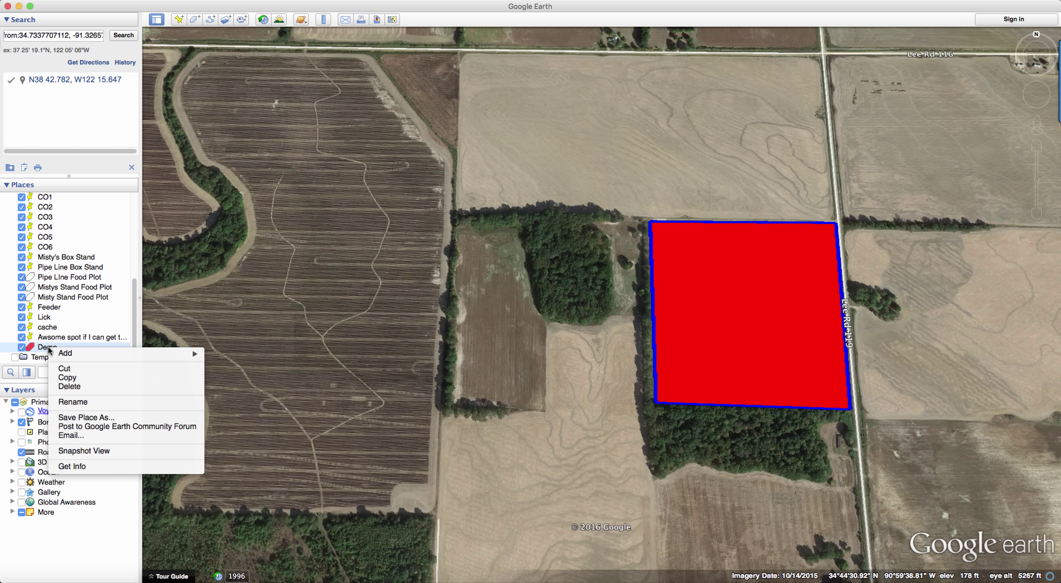
{"action": "left_click", "coordinate": [73, 401]}
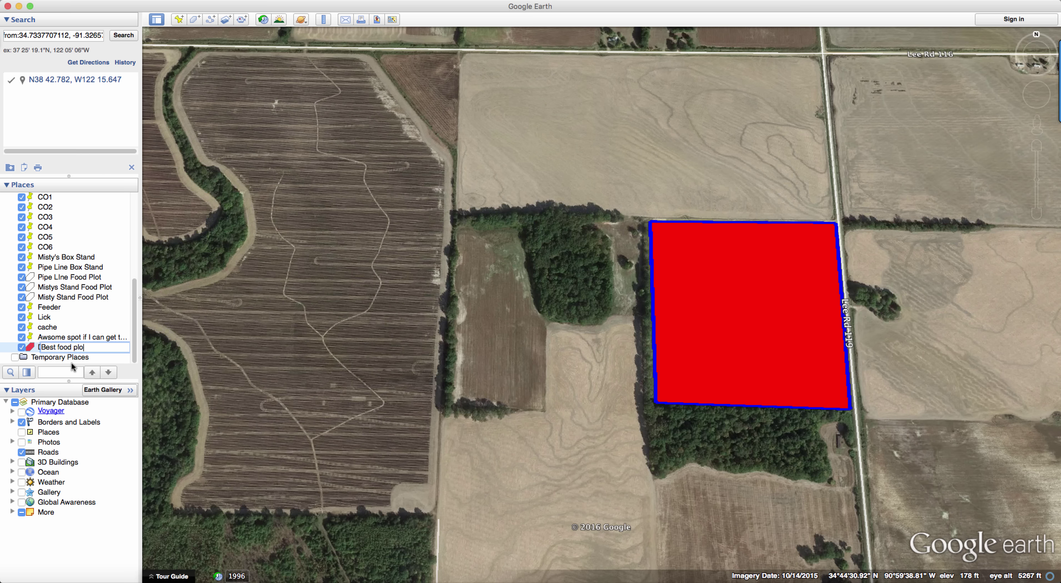
{"action": "key", "text": "Return"}
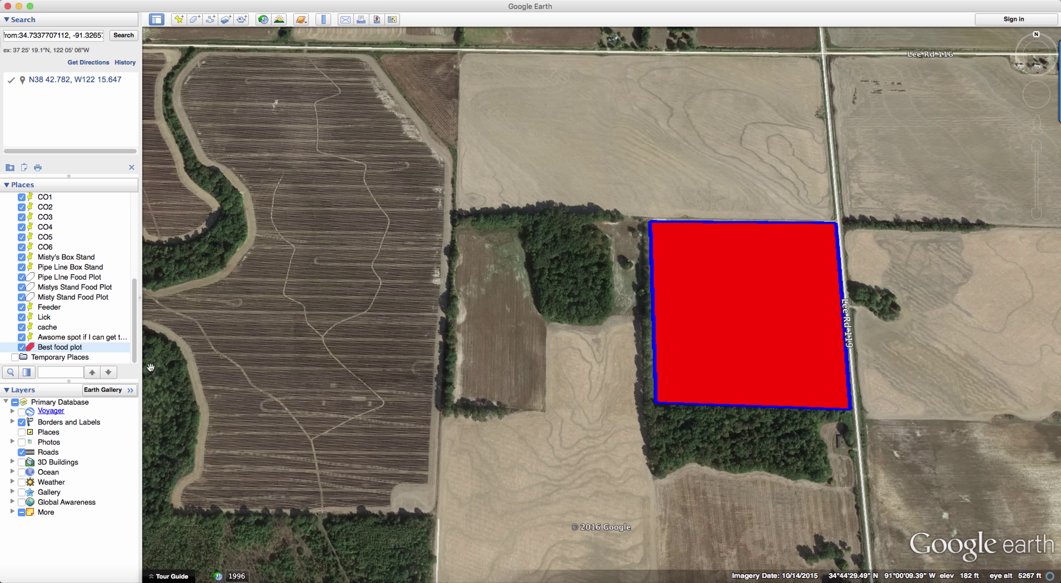
Delete the "Best food plot" polygon from the saved places.
{"action": "right_click", "coordinate": [53, 350]}
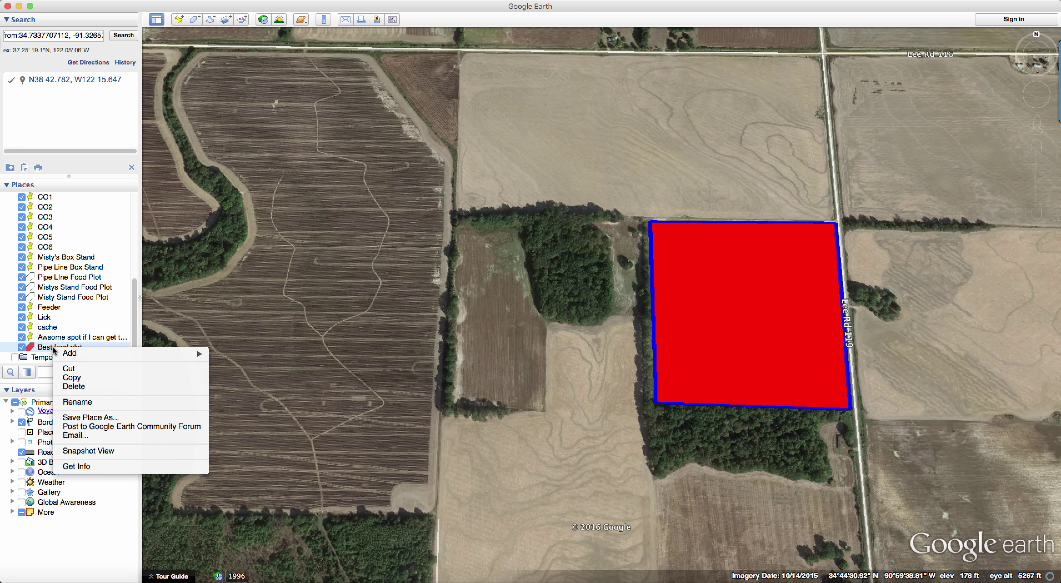
{"action": "left_click", "coordinate": [73, 387]}
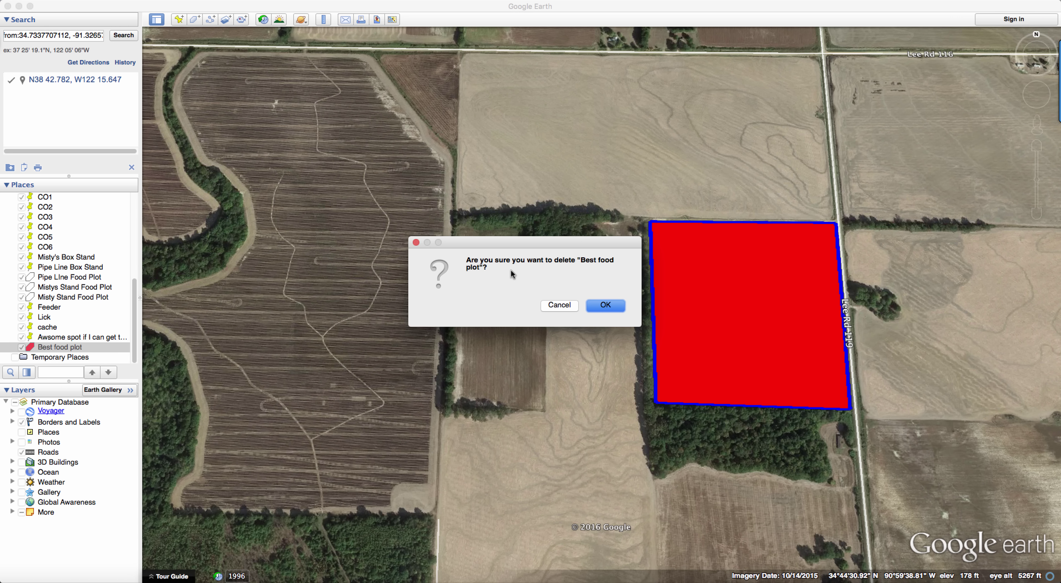
{"action": "left_click", "coordinate": [605, 305]}
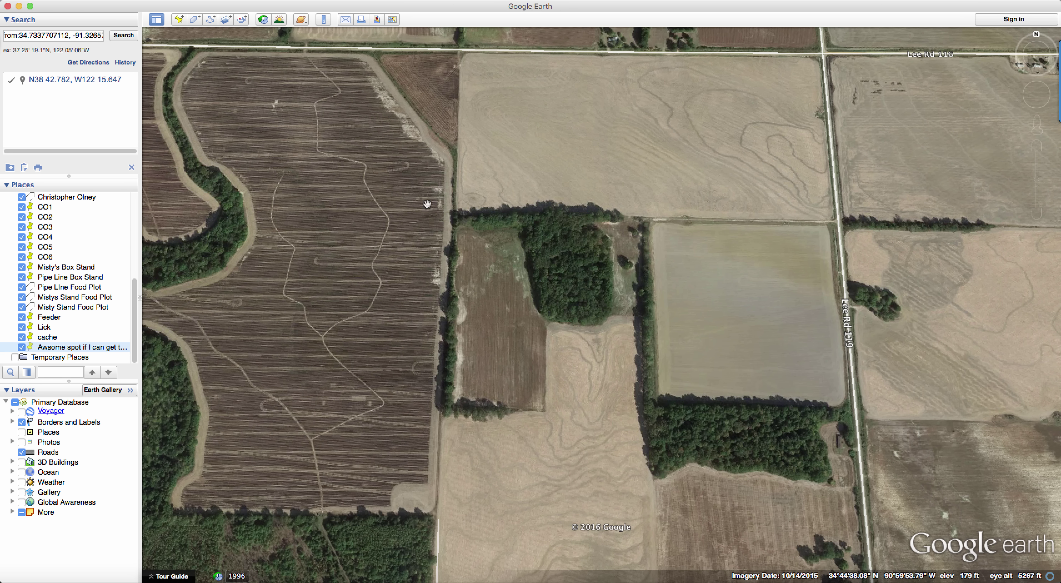
Hide the sidebar so the map of the farm fields fills the whole window.
{"action": "scroll", "coordinate": [447, 196], "scroll_direction": "up", "scroll_amount": 5}
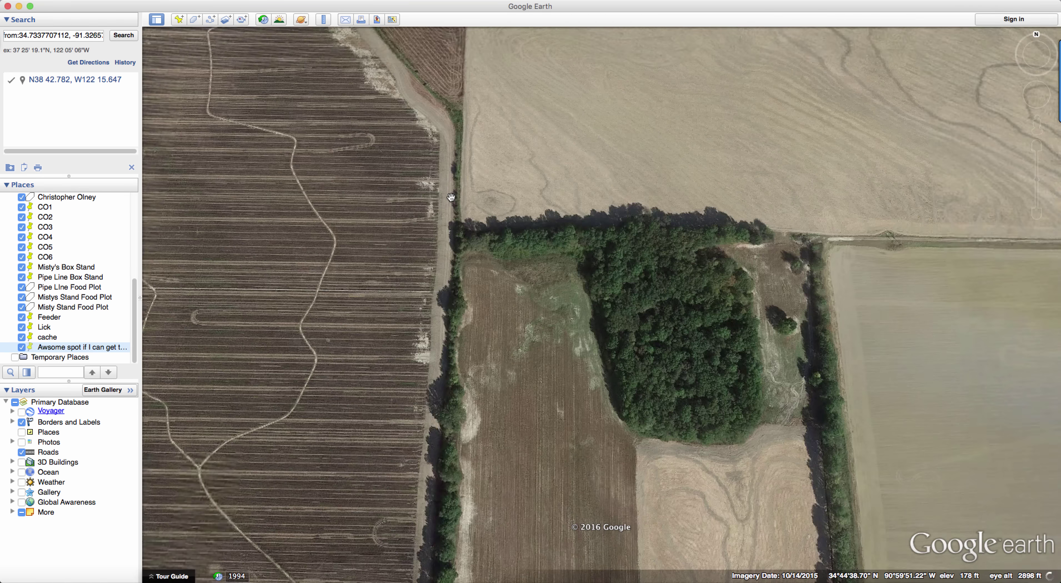
{"action": "left_click", "coordinate": [157, 19]}
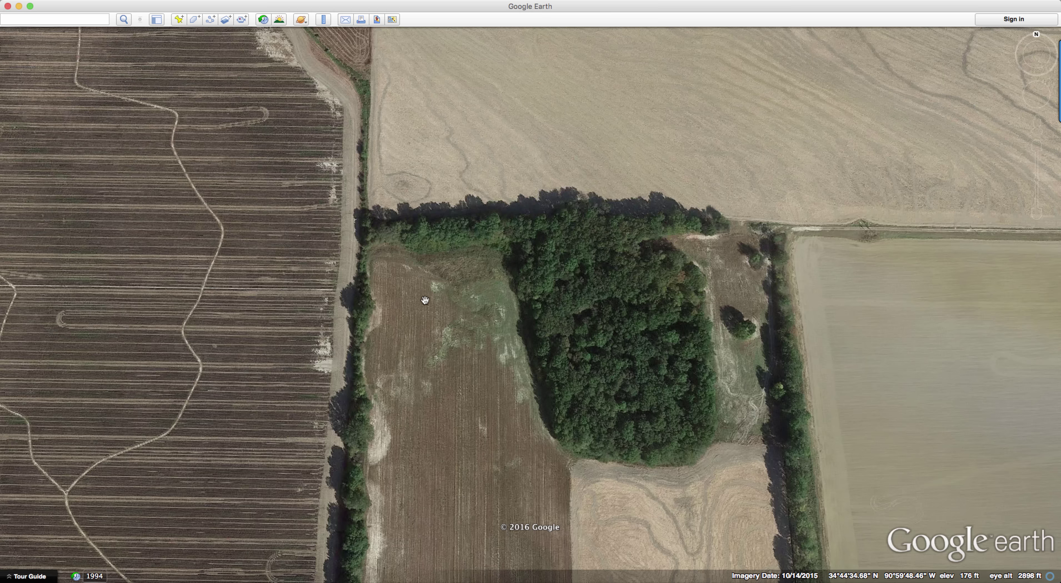
{"action": "scroll", "coordinate": [420, 291], "scroll_direction": "down", "scroll_amount": 3}
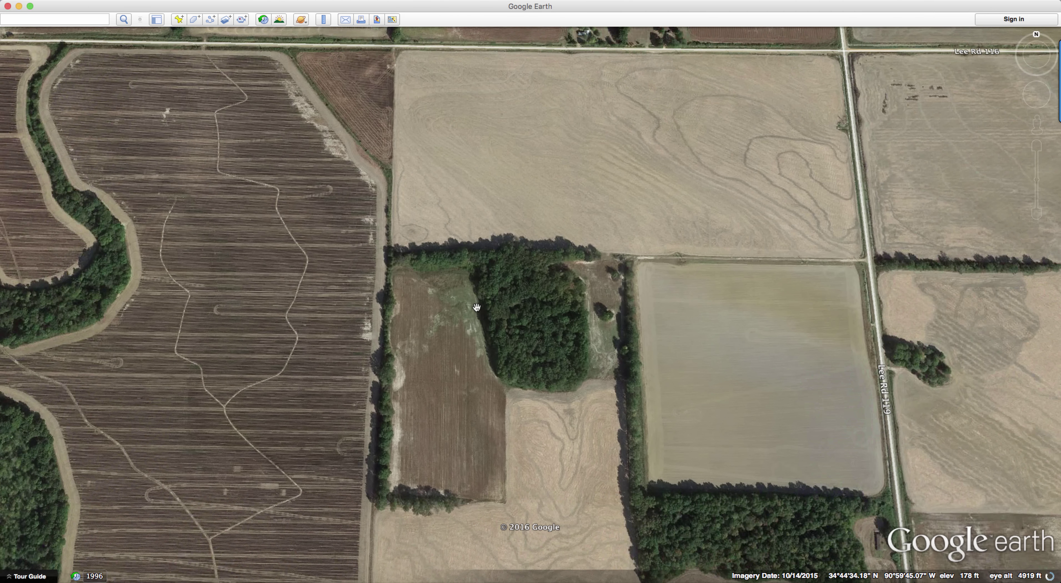